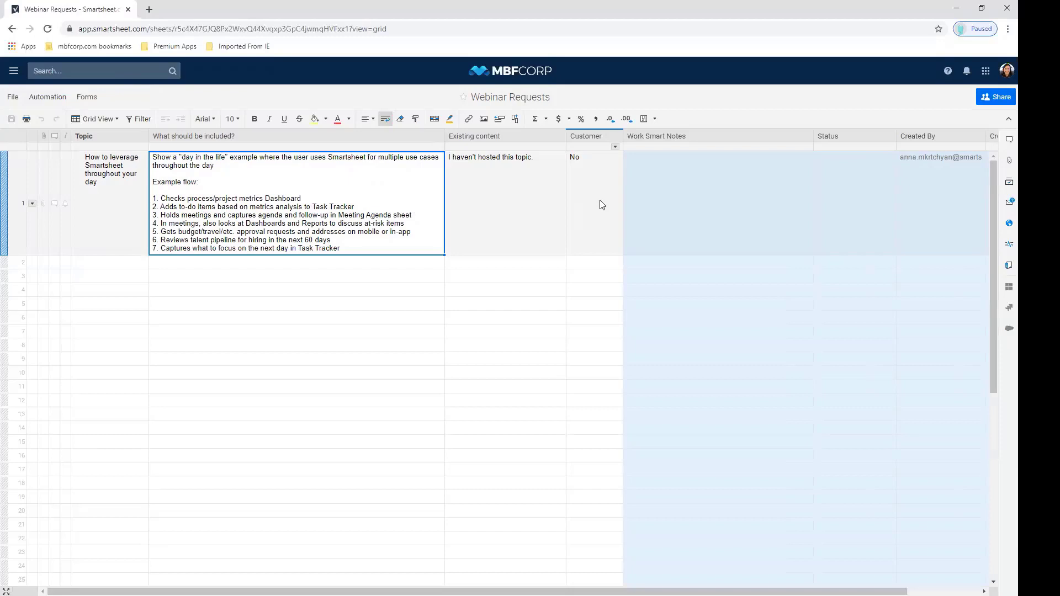
Step: Examine the Webinar Requests columns, from Topic and What should be included? through Customer, Work Smart Notes, Status and Created By
left_click(98, 135)
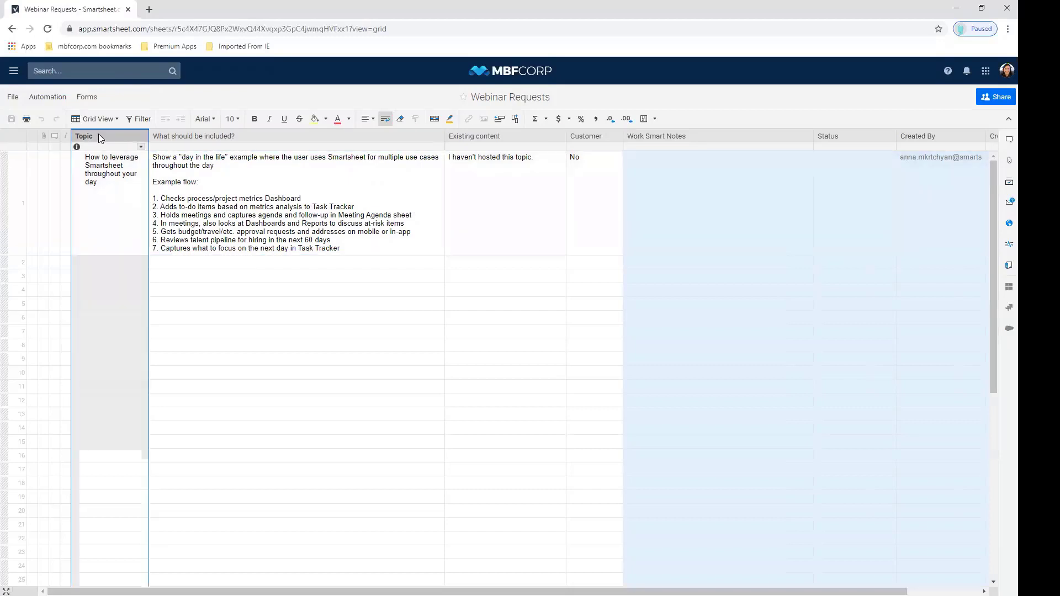
left_click(184, 141)
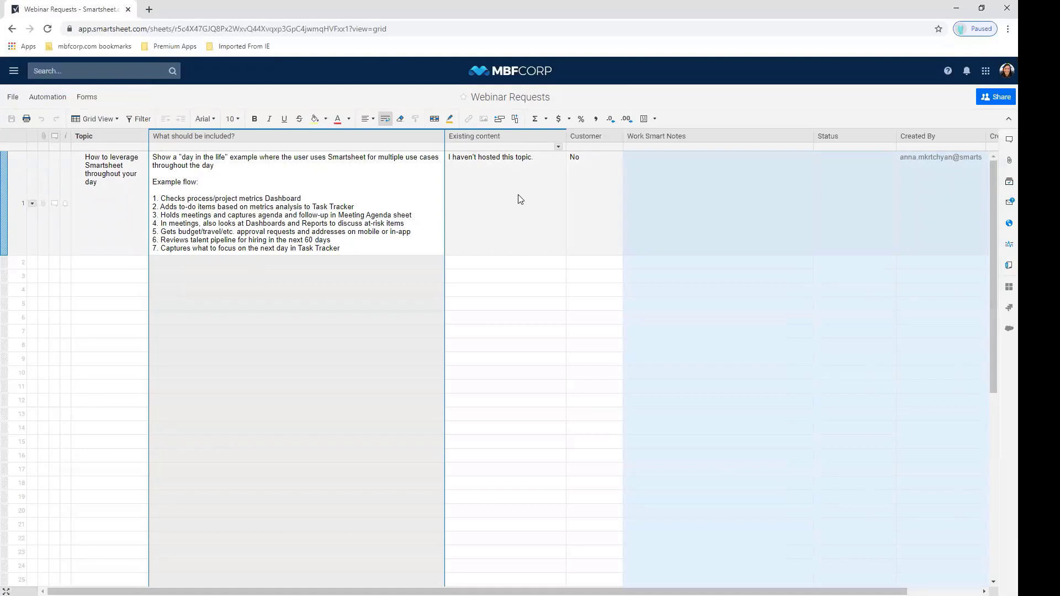
left_click(574, 199)
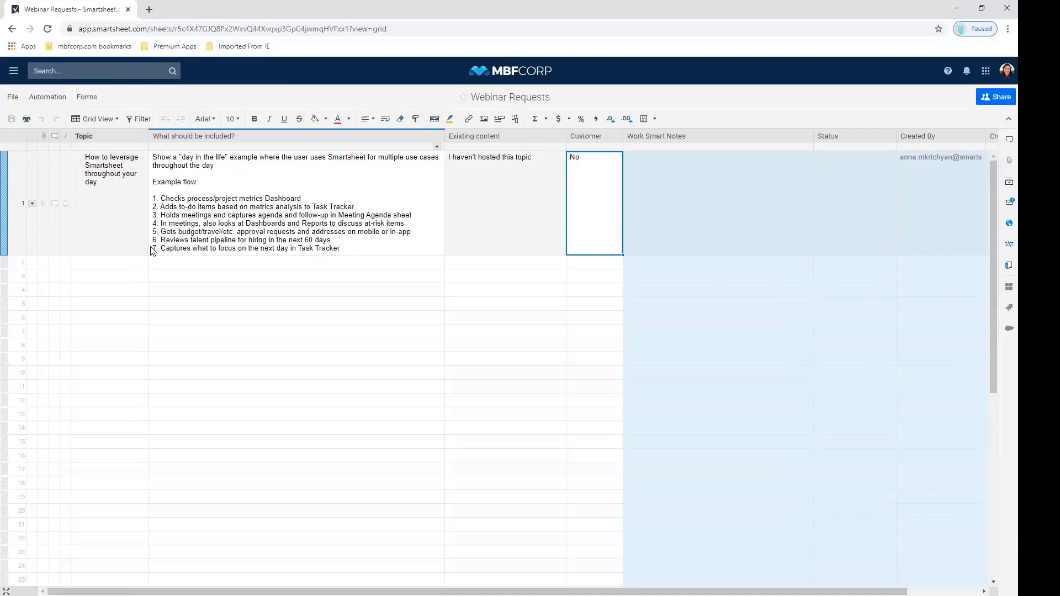
left_click(684, 183)
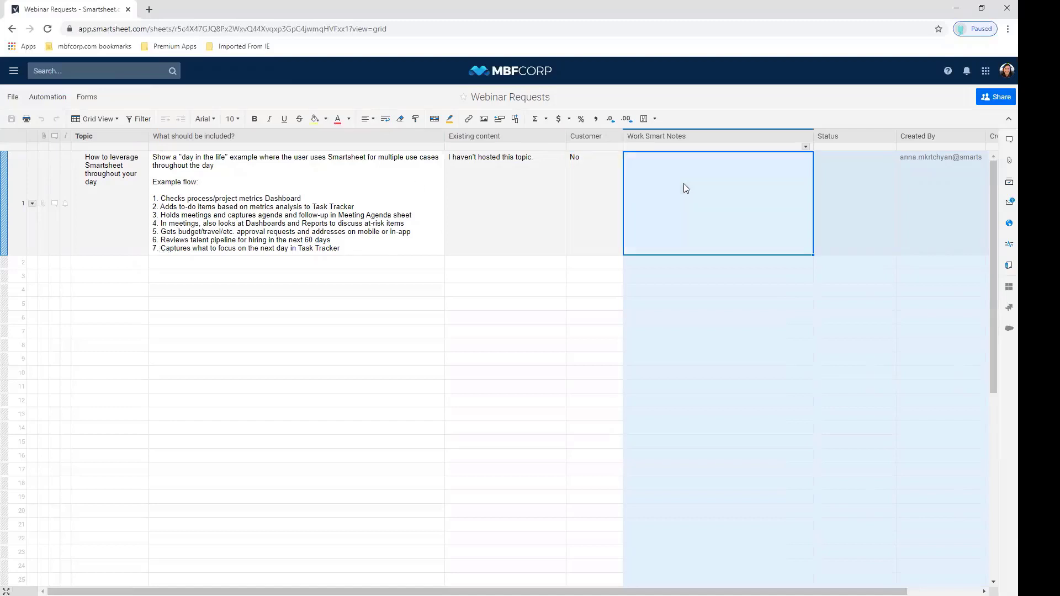
left_click(851, 187)
left_click(932, 190)
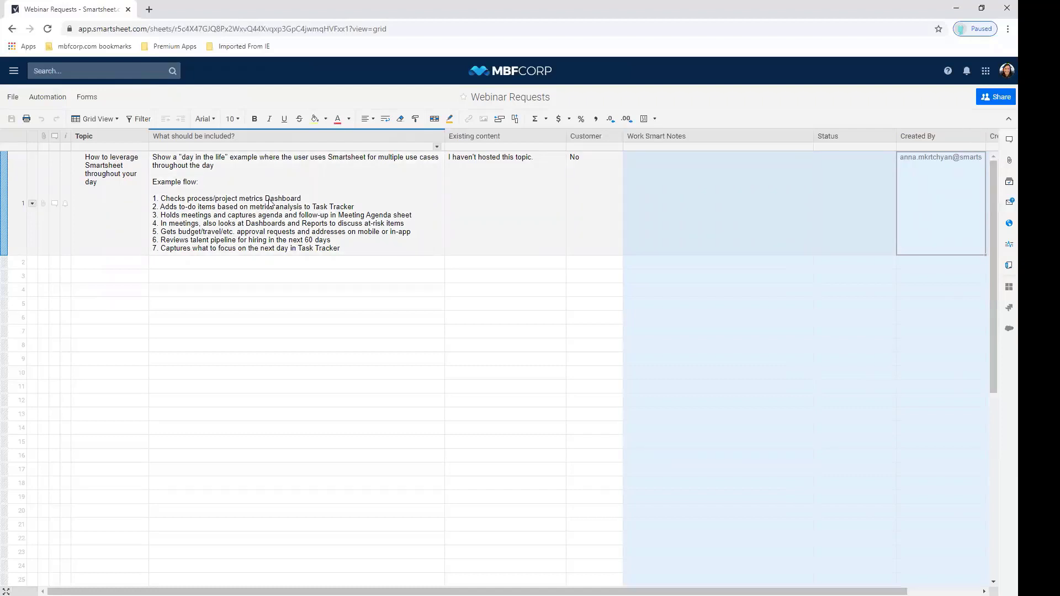
Step: Create a new form for the Webinar Requests sheet, then save it and preview the default layout
left_click(90, 94)
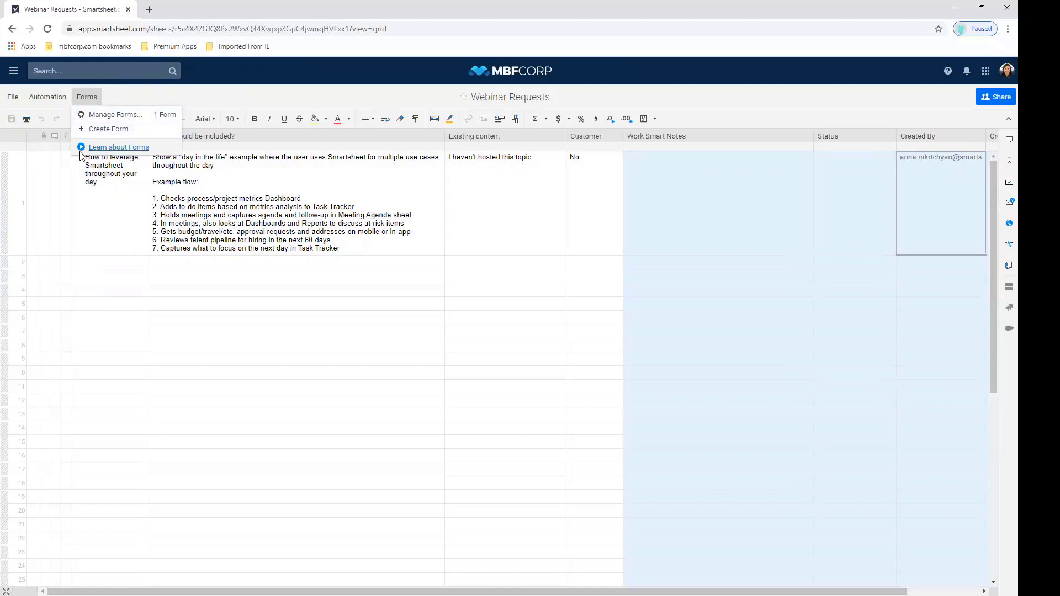
left_click(106, 131)
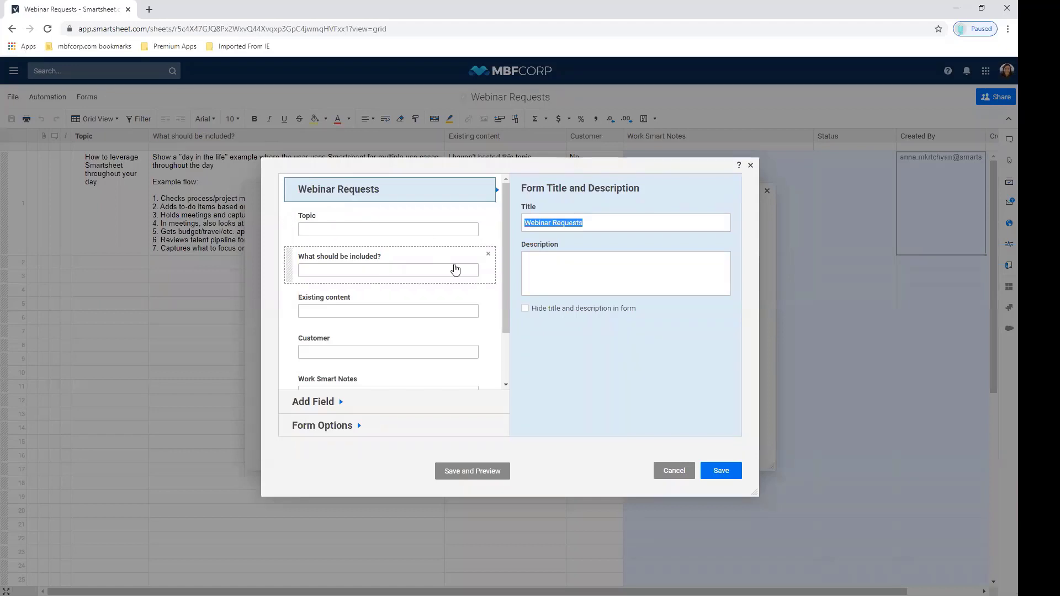
left_click(471, 471)
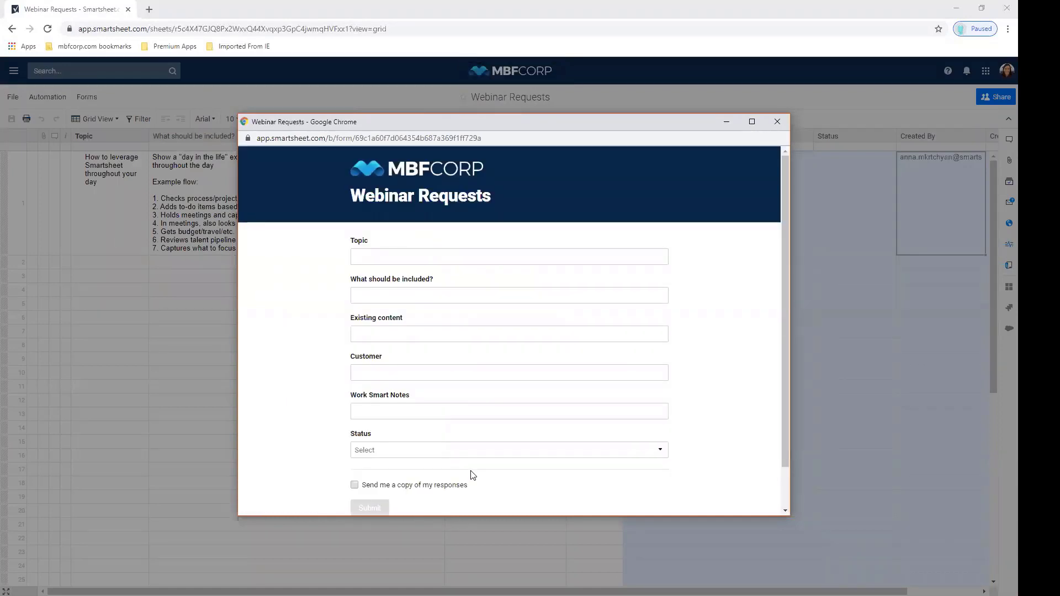
left_click(777, 122)
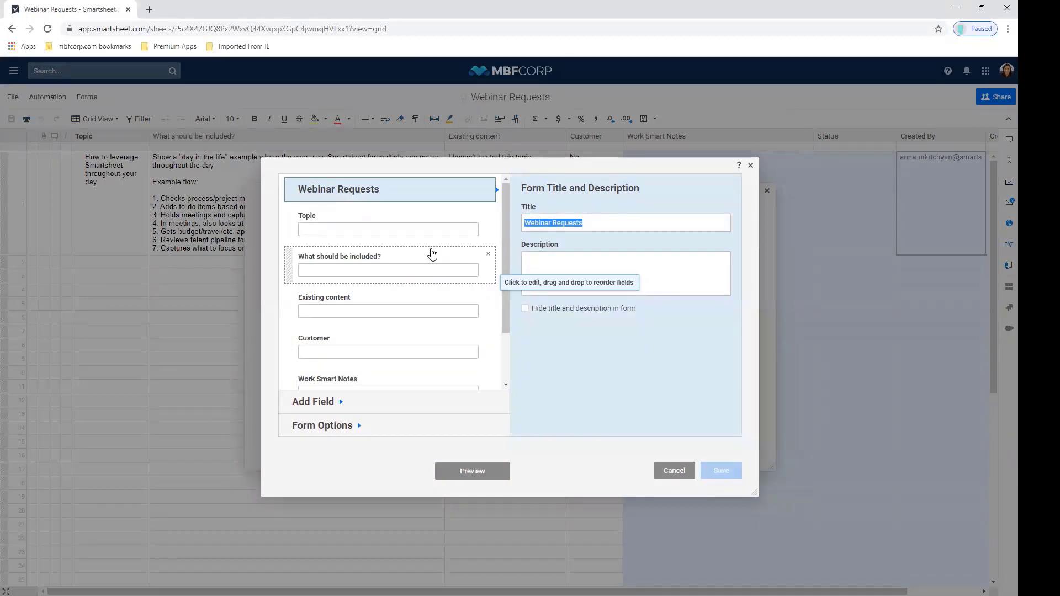
Step: Give the form's Topic field the custom label "Webinar Topic"
left_click(407, 229)
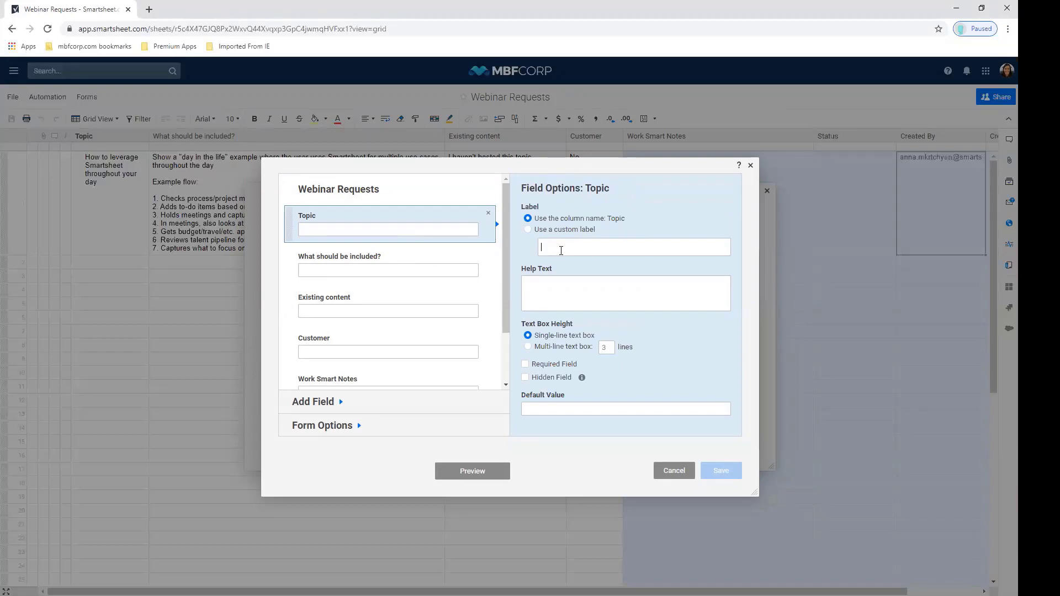
type("Webinar")
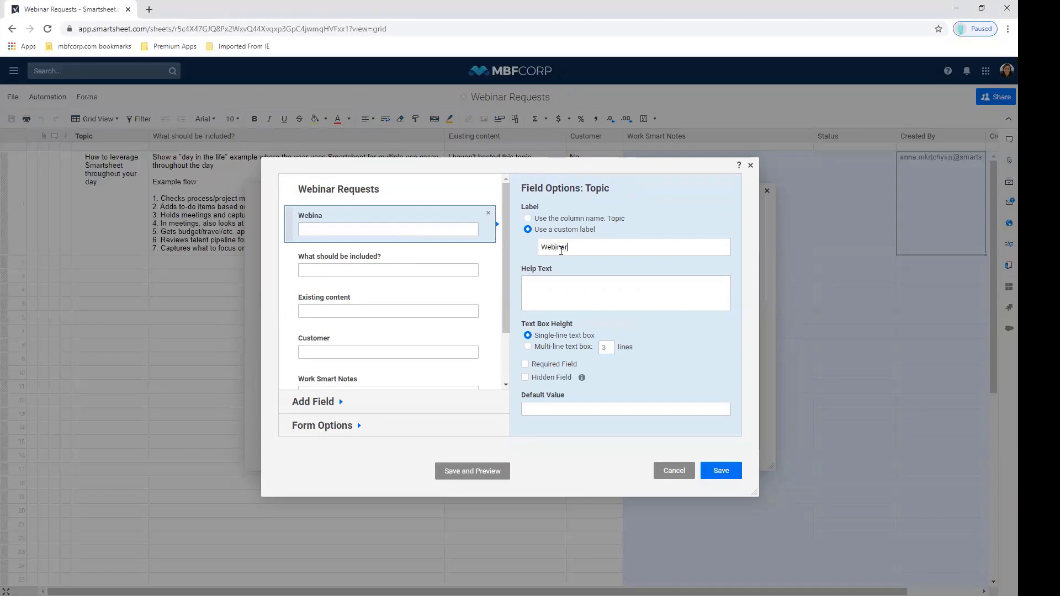
type(" Topic")
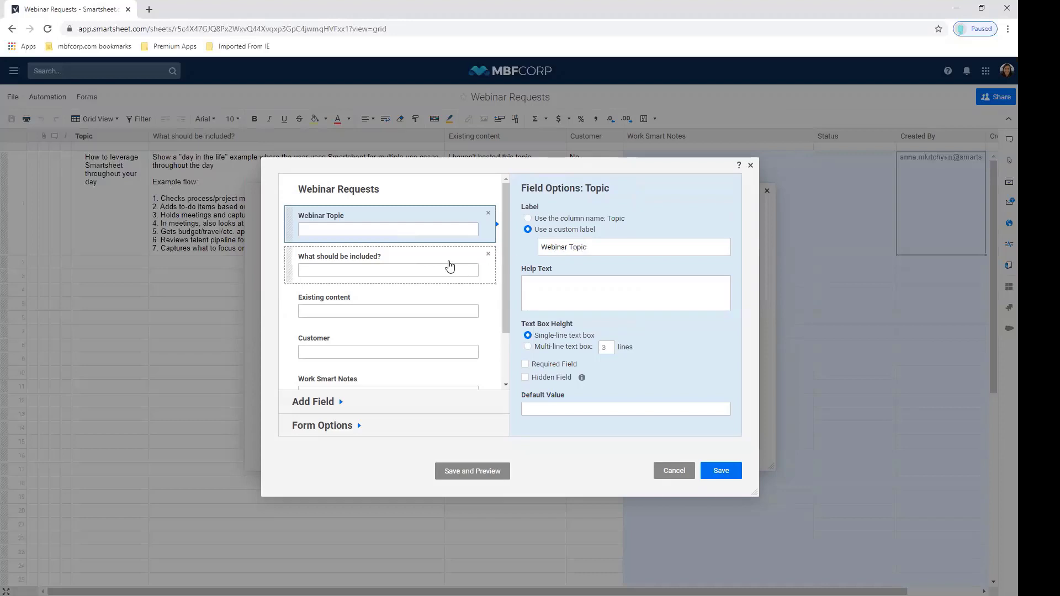
Step: Make "What should be included?" a multi-line text box of 3 lines and mark both it and Webinar Topic as required
left_click(450, 267)
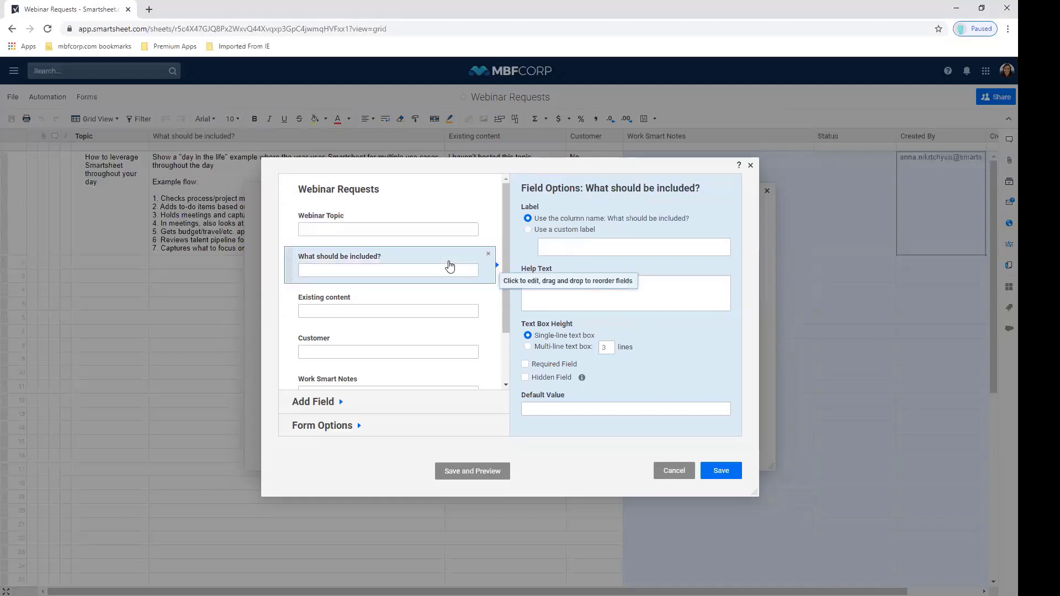
left_click(527, 347)
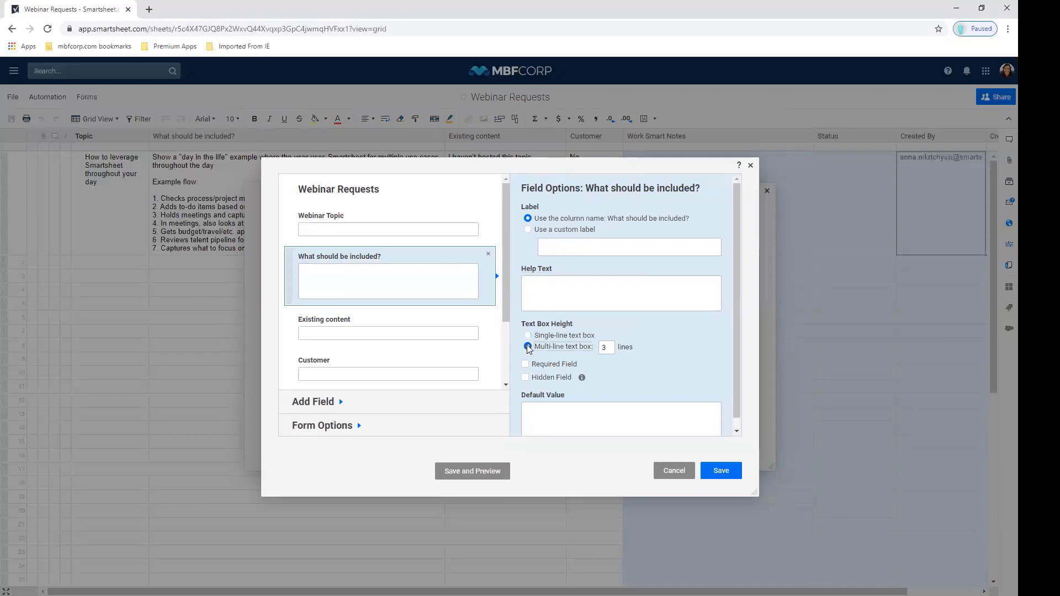
left_click(423, 232)
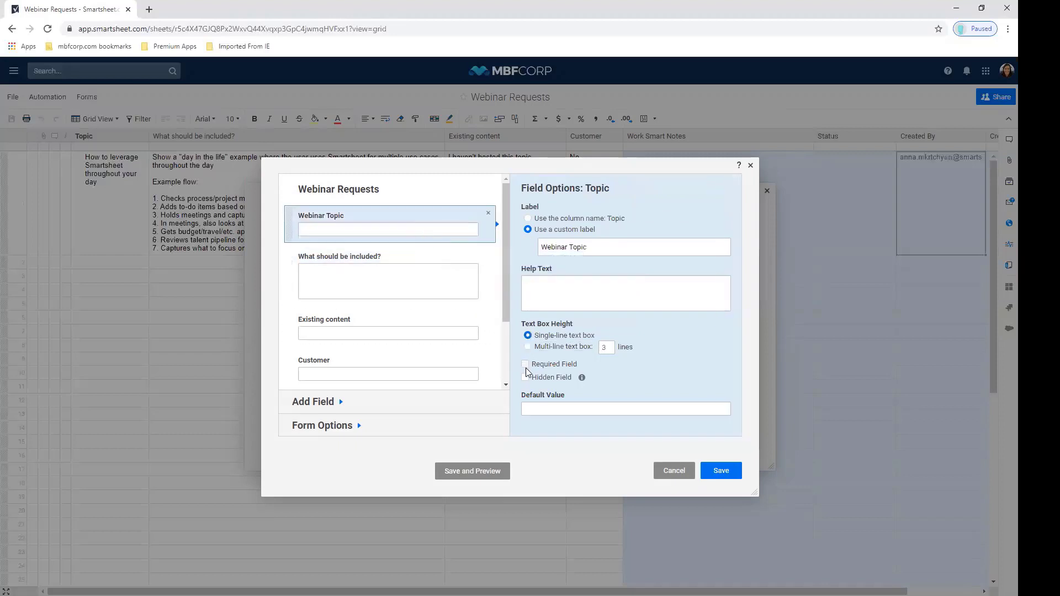
left_click(525, 365)
left_click(457, 291)
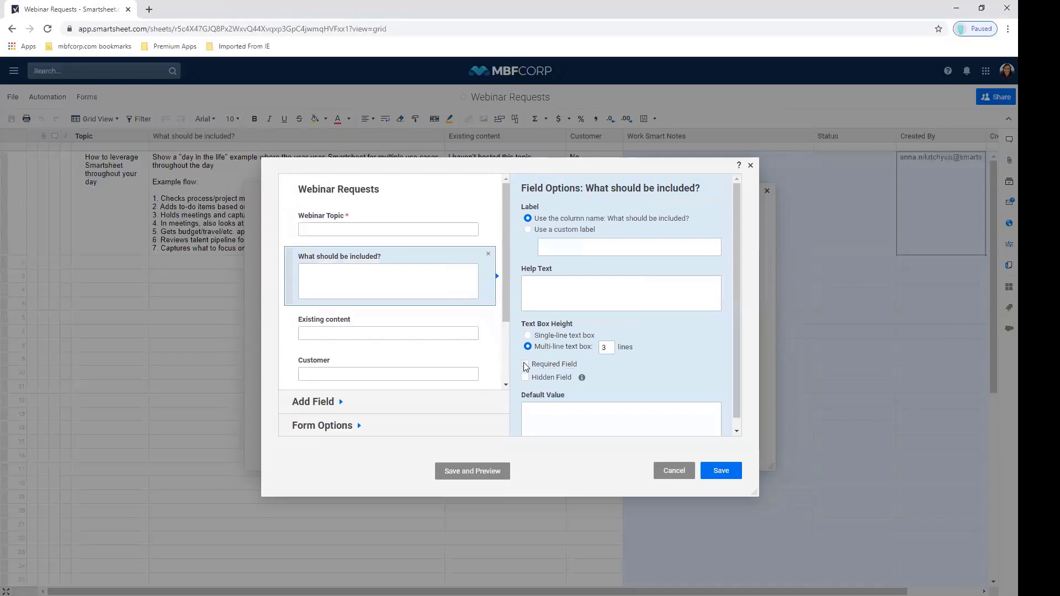
left_click(524, 365)
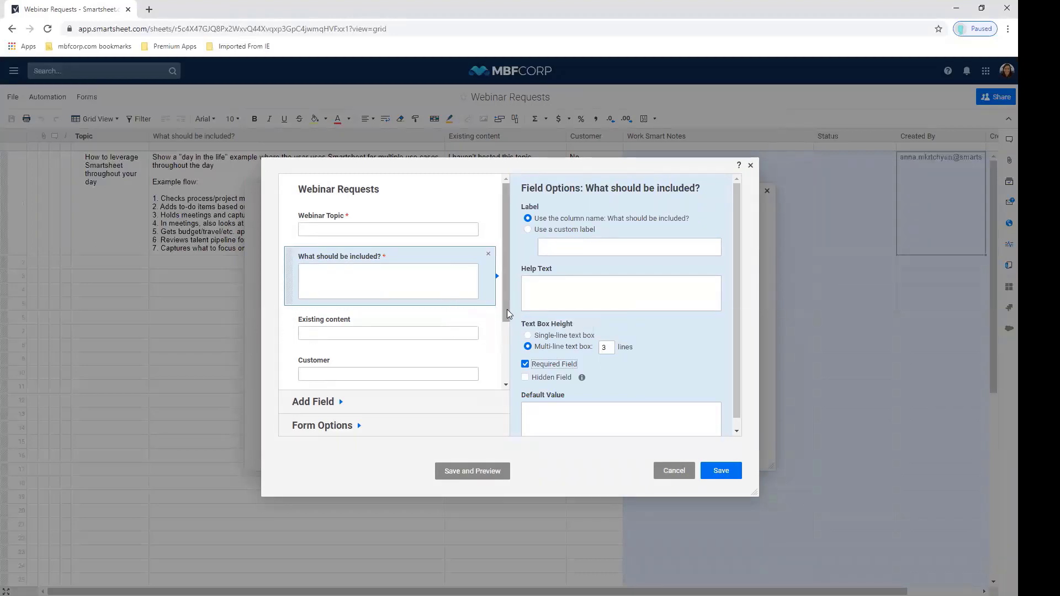
Step: Remove the Status and Work Smart Notes fields from the form
left_click_drag(507, 310, 510, 376)
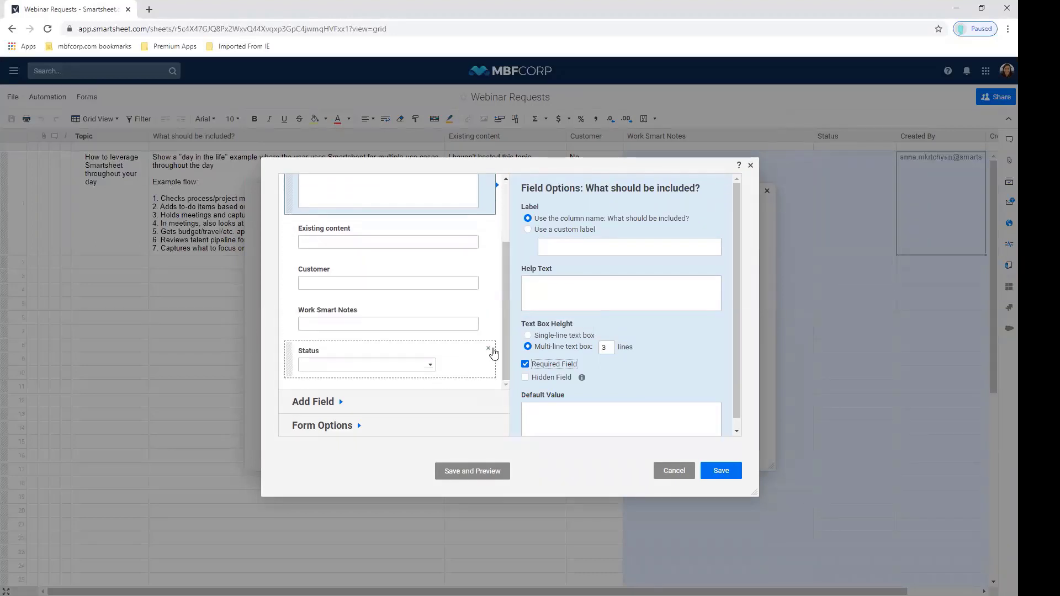
left_click(489, 351)
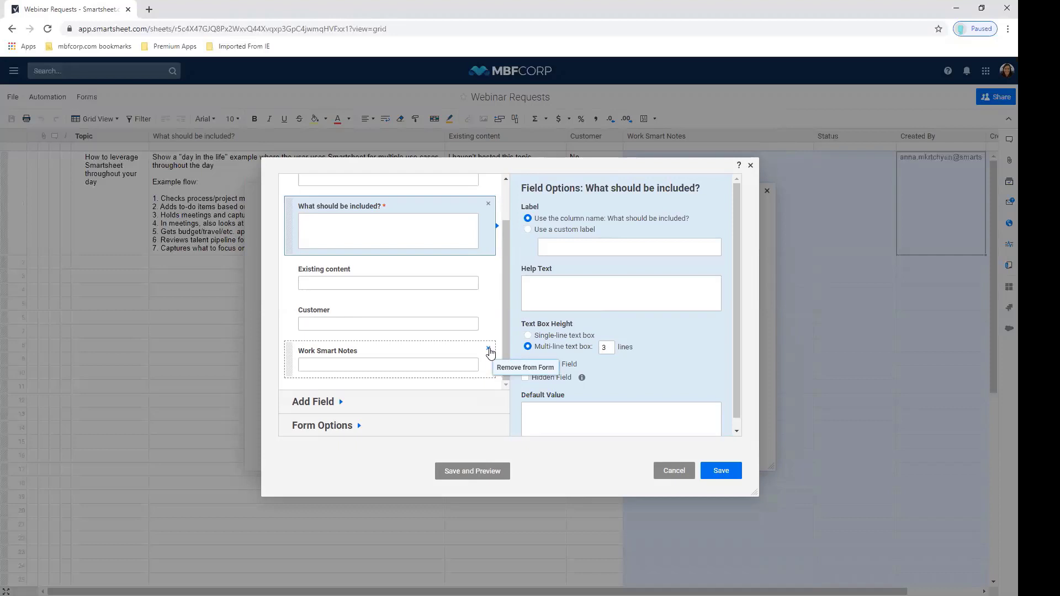
left_click(489, 350)
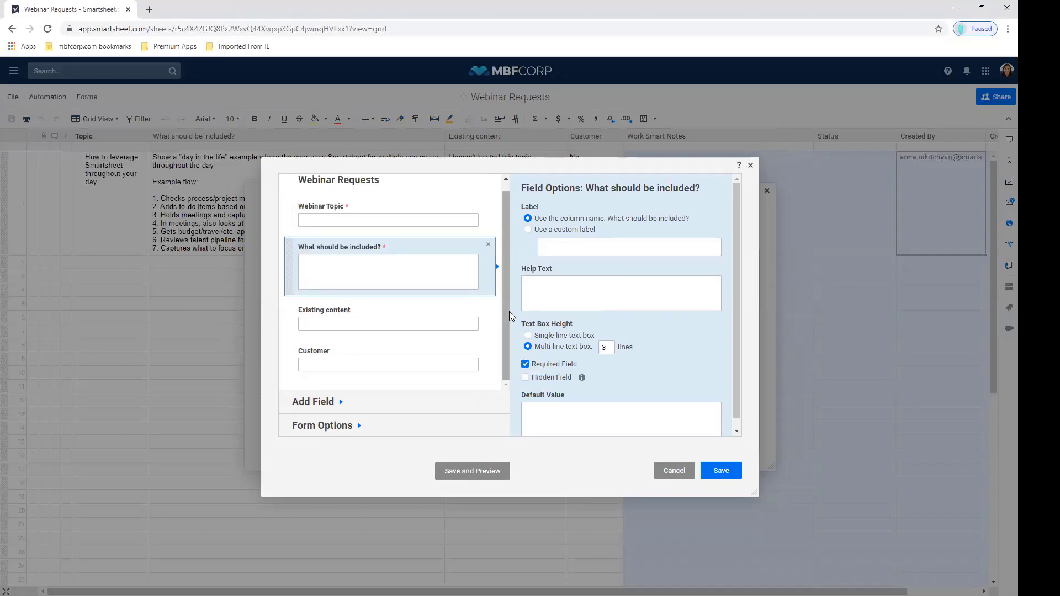
left_click_drag(509, 311, 506, 299)
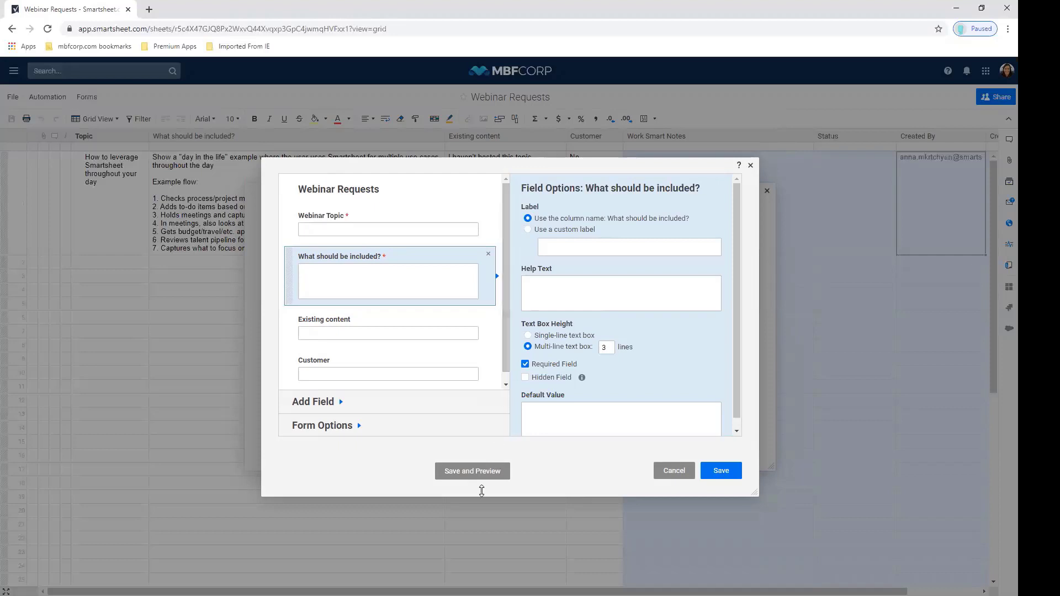
Step: Save and preview the form, submitting a test request with topic "New Webinar suggestion" and included content "These topics"
left_click(463, 471)
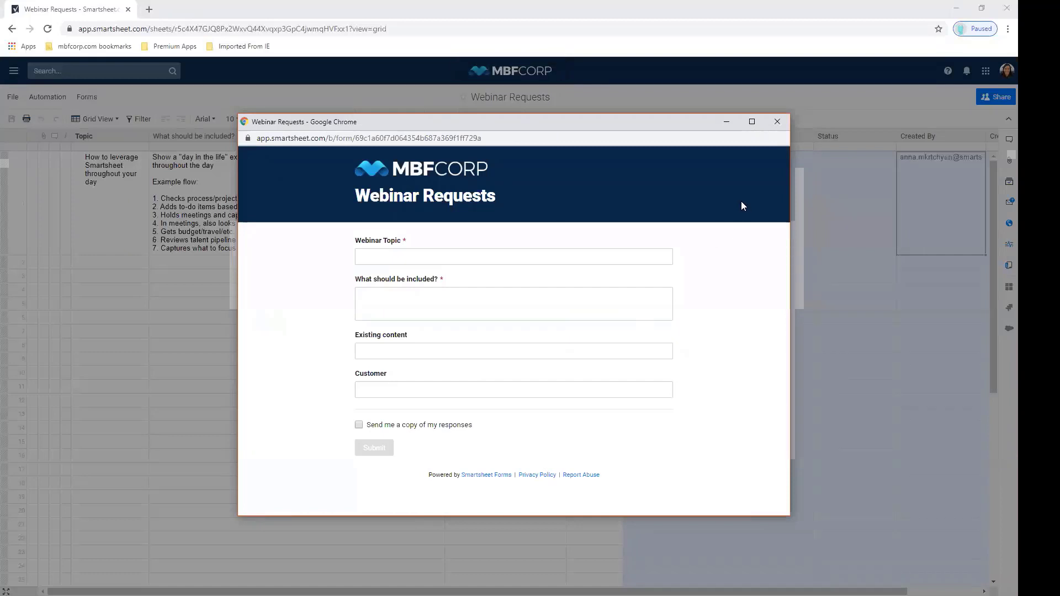
left_click(662, 138)
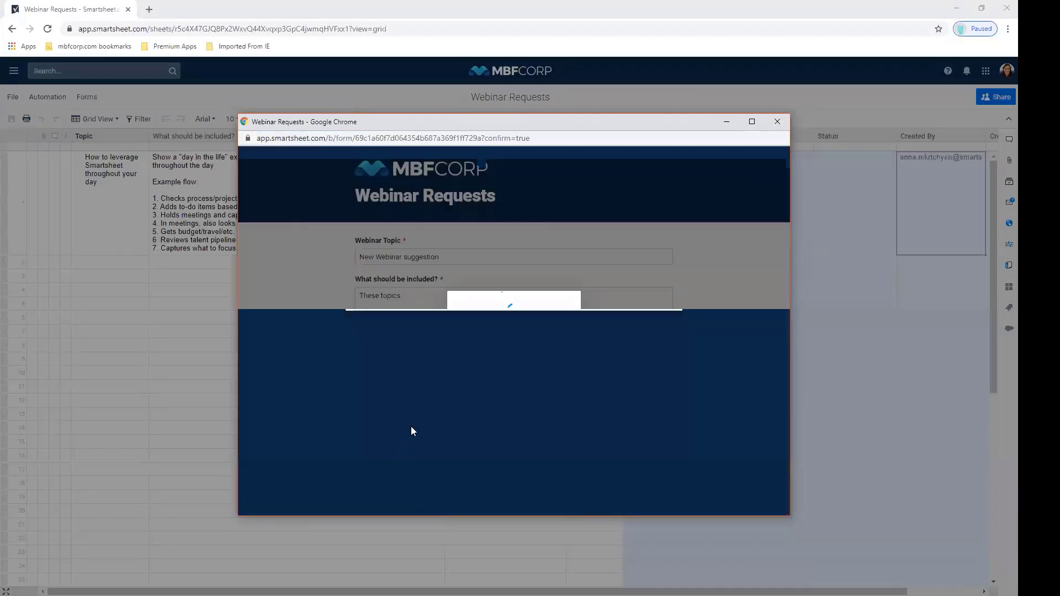
left_click(778, 121)
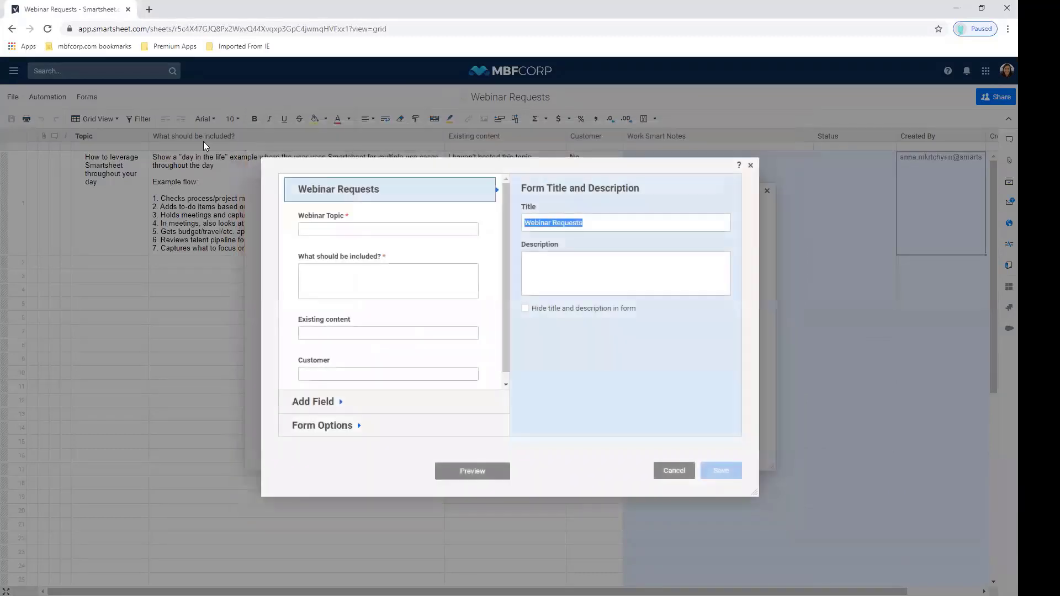
Step: Return to the sheet by closing the form editor and forms list, and select the newly submitted request's row
left_click(676, 470)
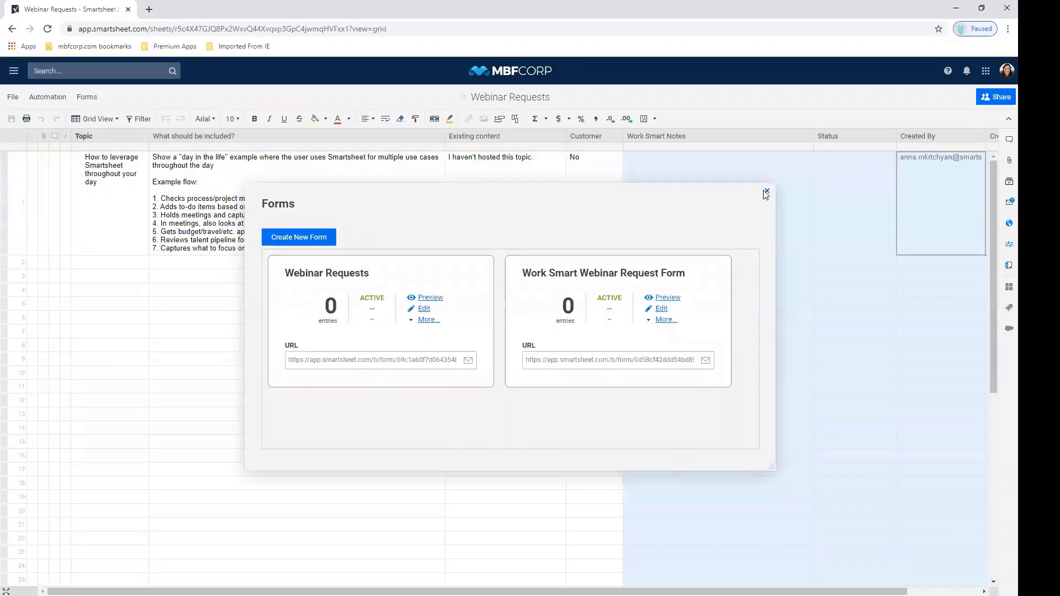
left_click(769, 190)
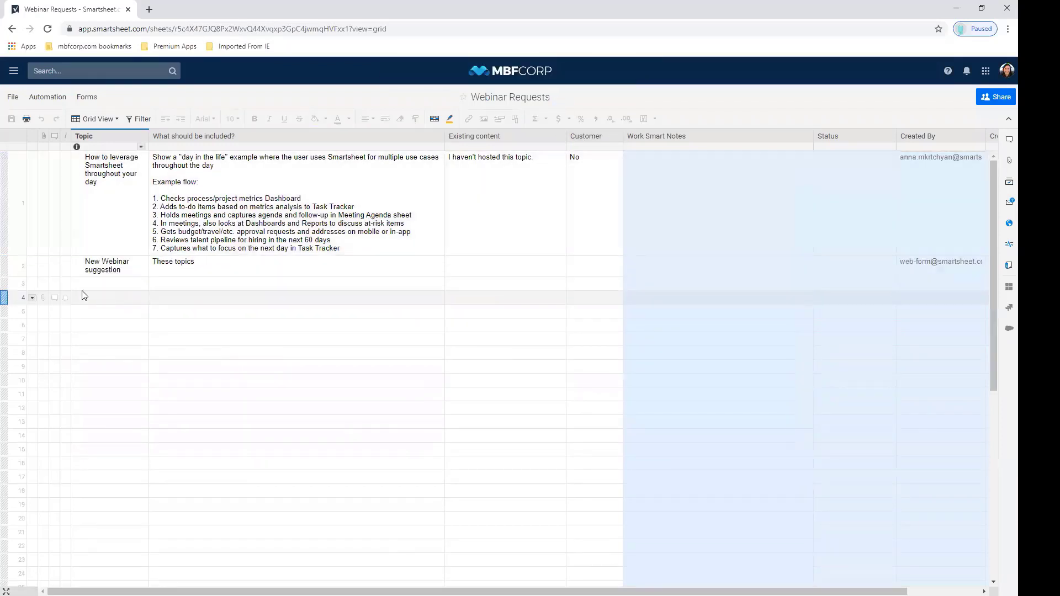
left_click(22, 269)
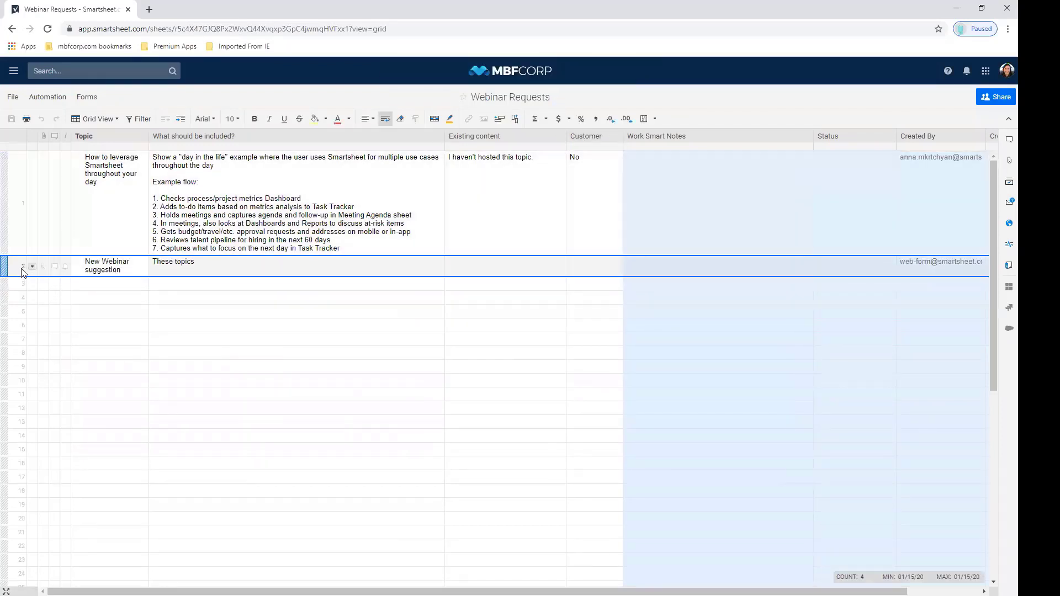
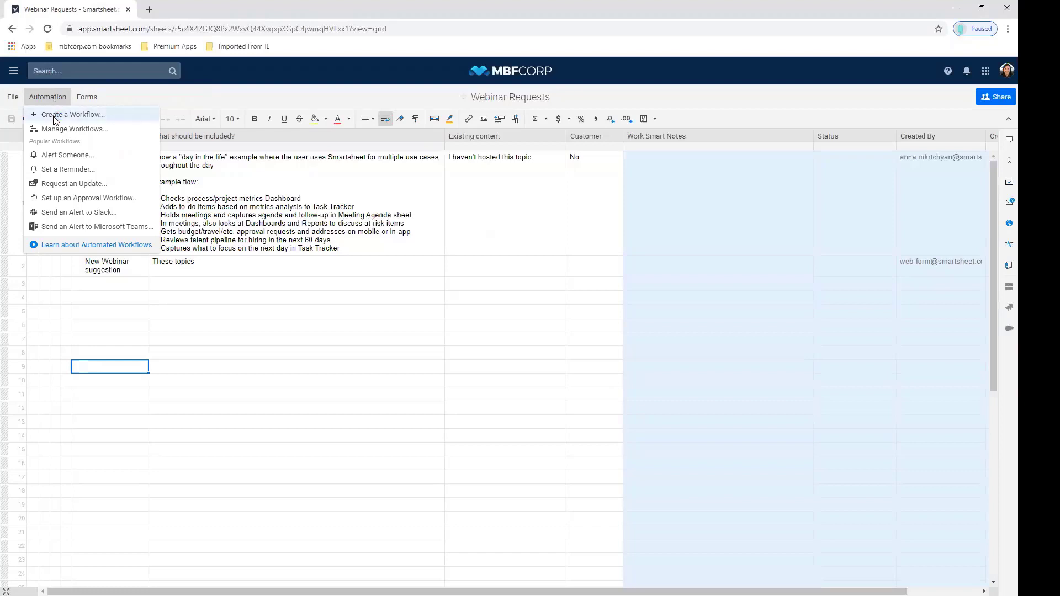
Step: Create a new automated workflow with its trigger set to when rows are added
left_click(55, 120)
left_click(220, 137)
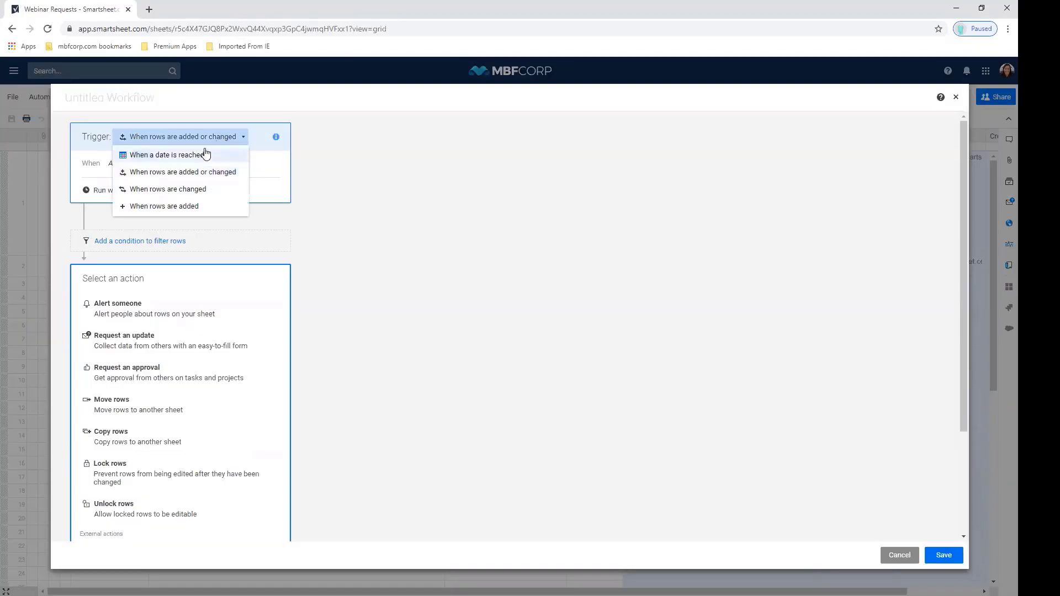
left_click(193, 207)
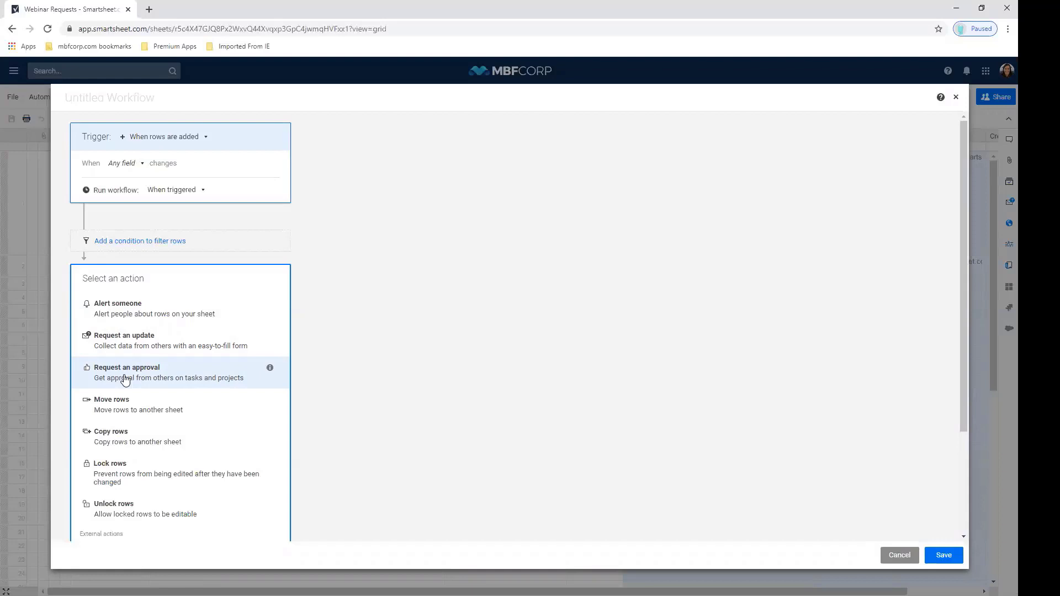
Step: Add an alert action sent to specific people and open its message customization
left_click(122, 317)
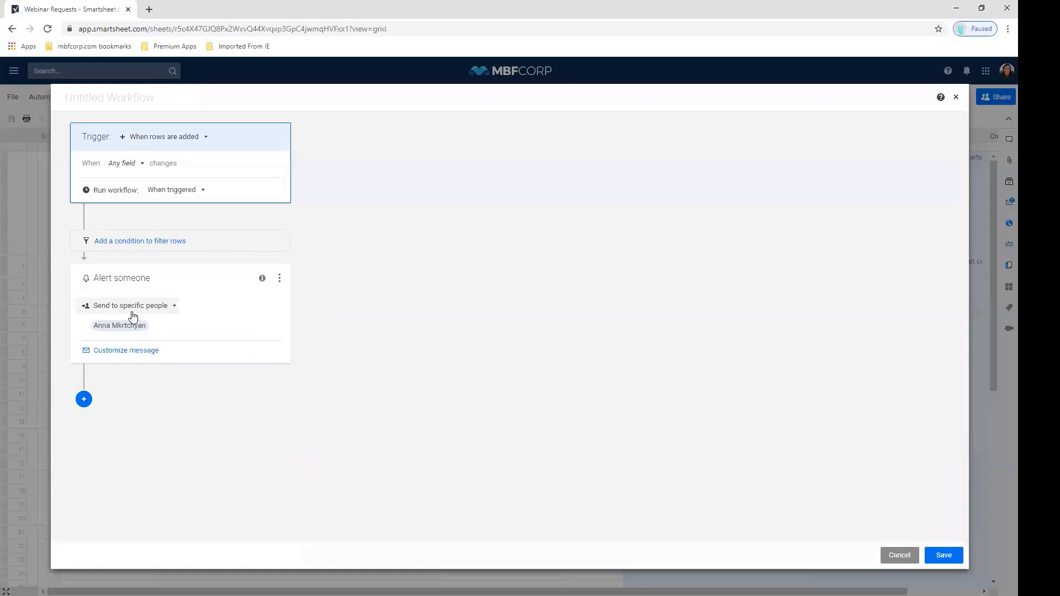
left_click(133, 312)
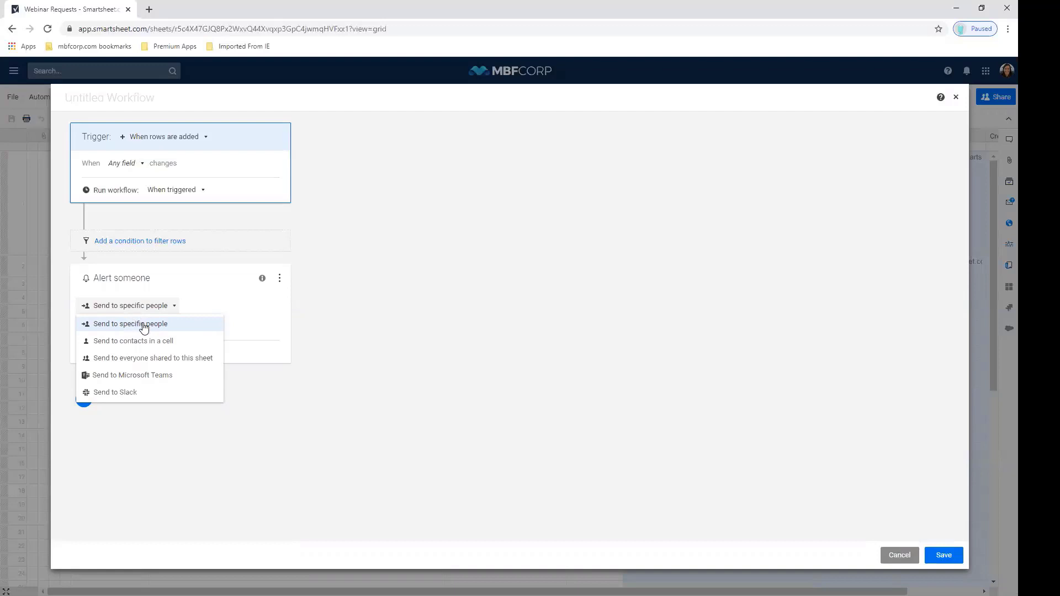
left_click(143, 326)
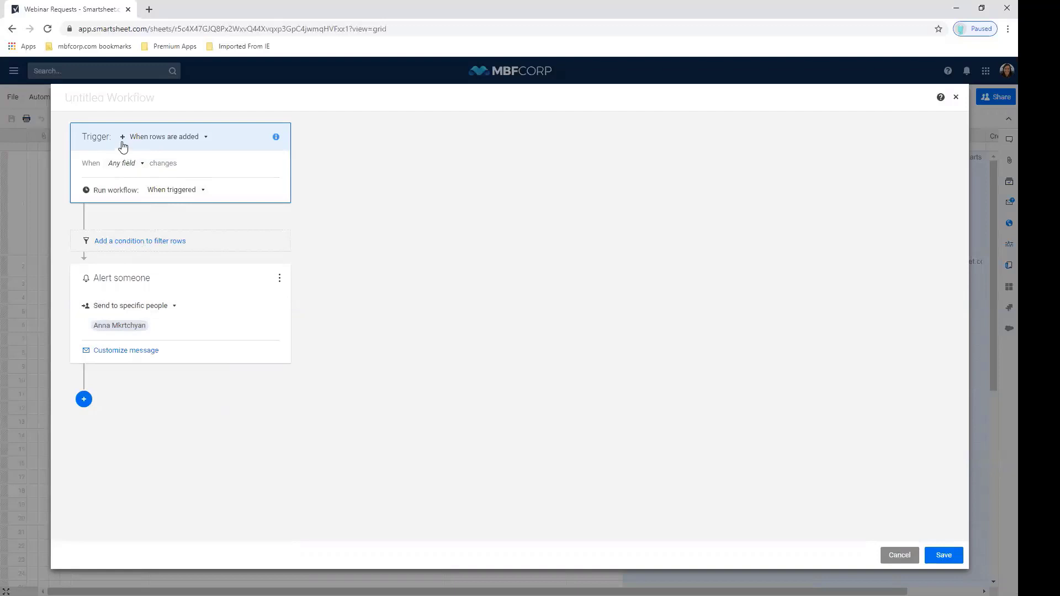
mouse_move(118, 329)
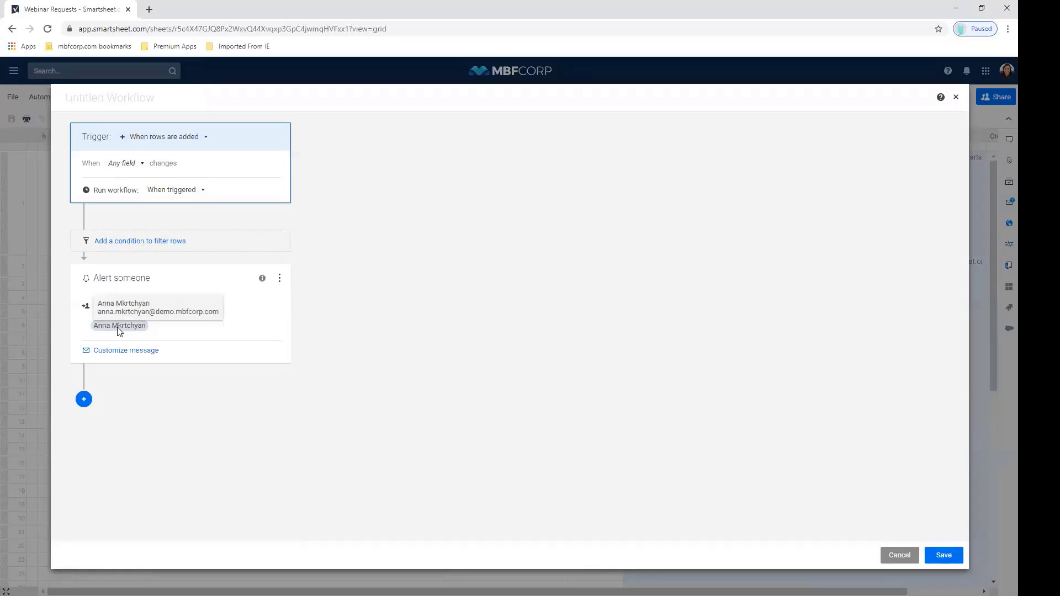
left_click(121, 352)
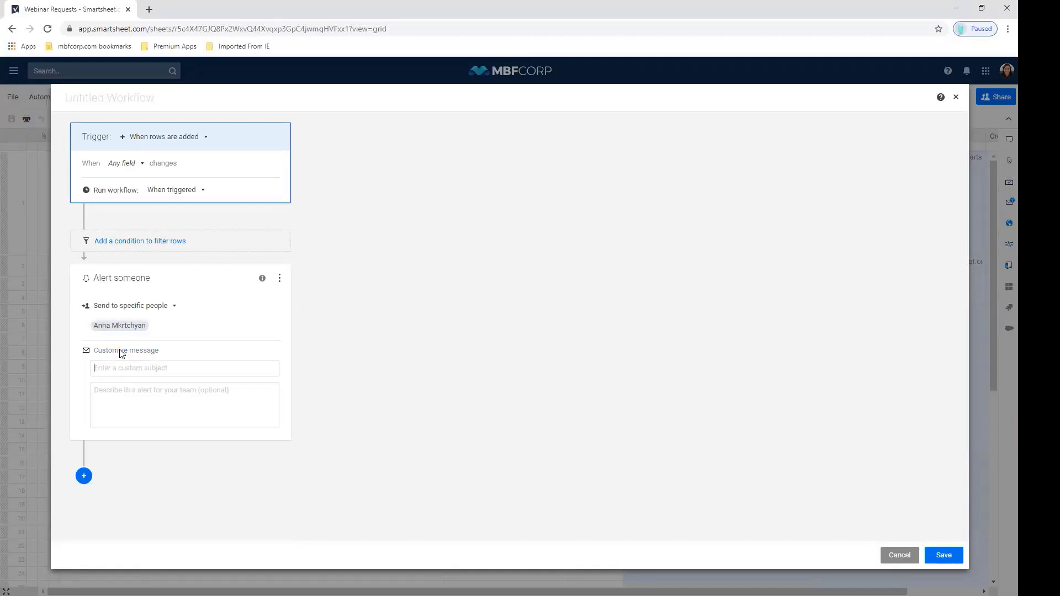
Step: Name the alert workflow "New Webinar Request"
left_click(176, 93)
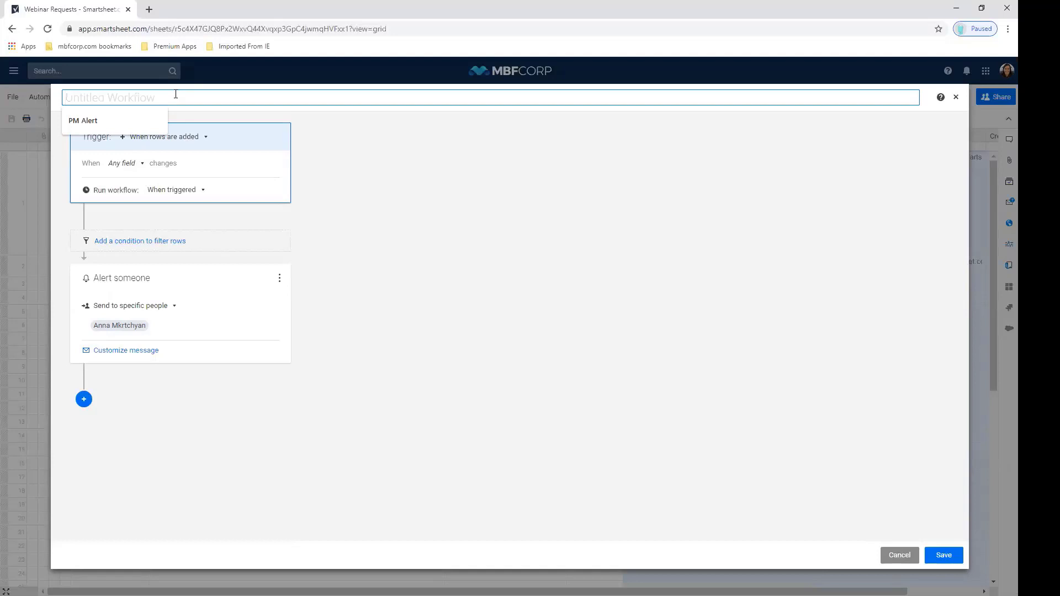
type("New Webinar ")
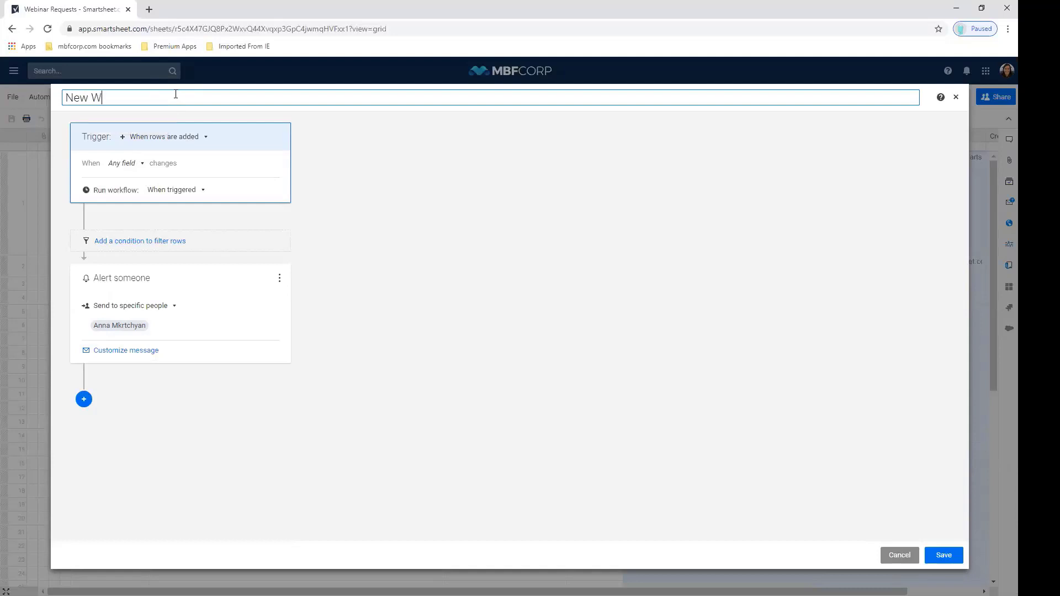
type("Request")
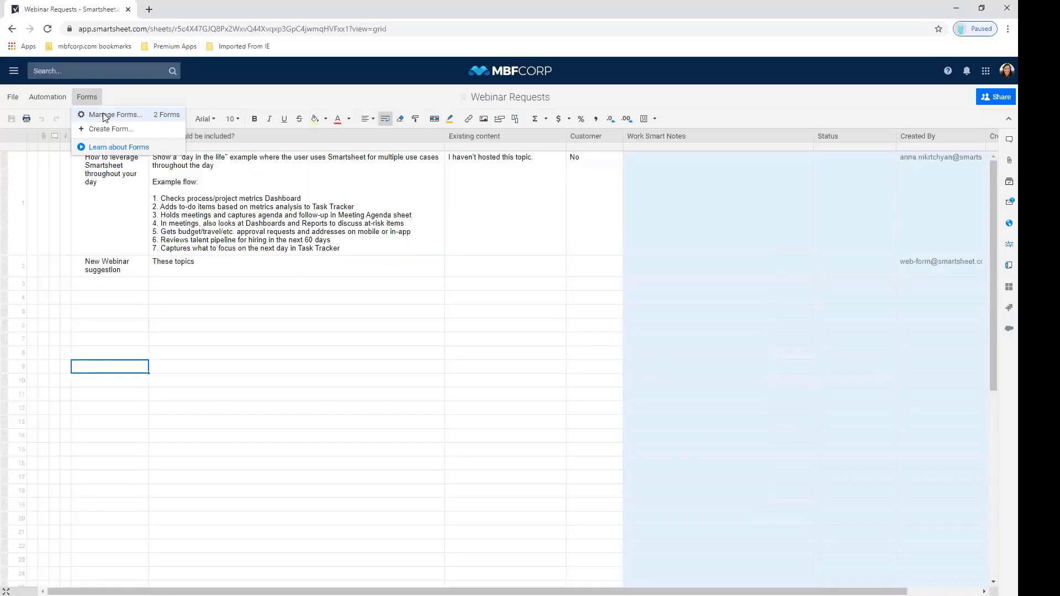
Step: Submit a test request through the webinar form with topic "New Webinar suggestion" and included content "New Request", then close the form and refresh the sheet
left_click(104, 112)
left_click(554, 230)
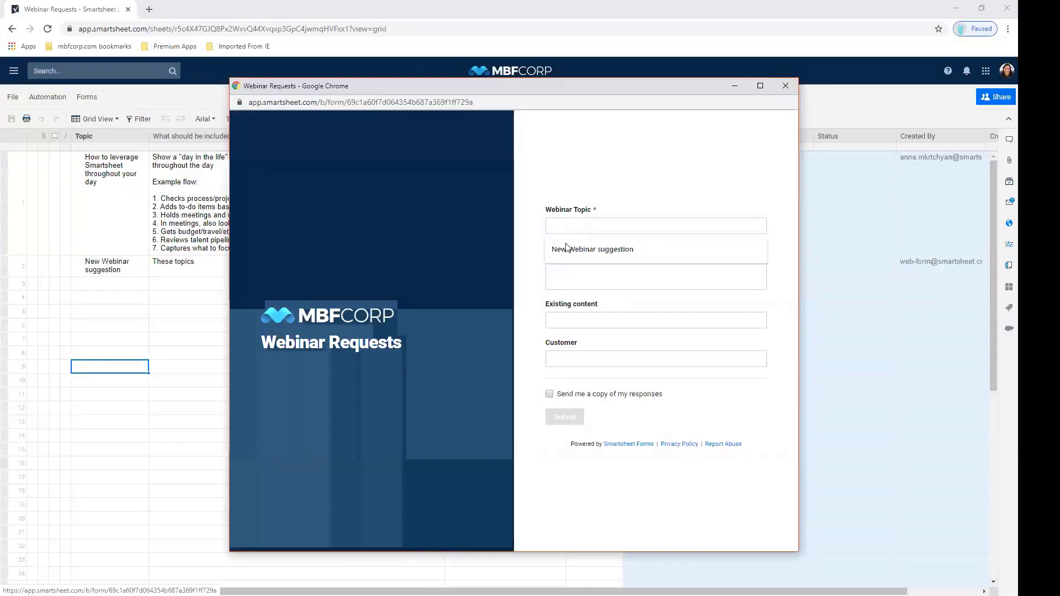
left_click(568, 244)
left_click(568, 257)
type("New Request")
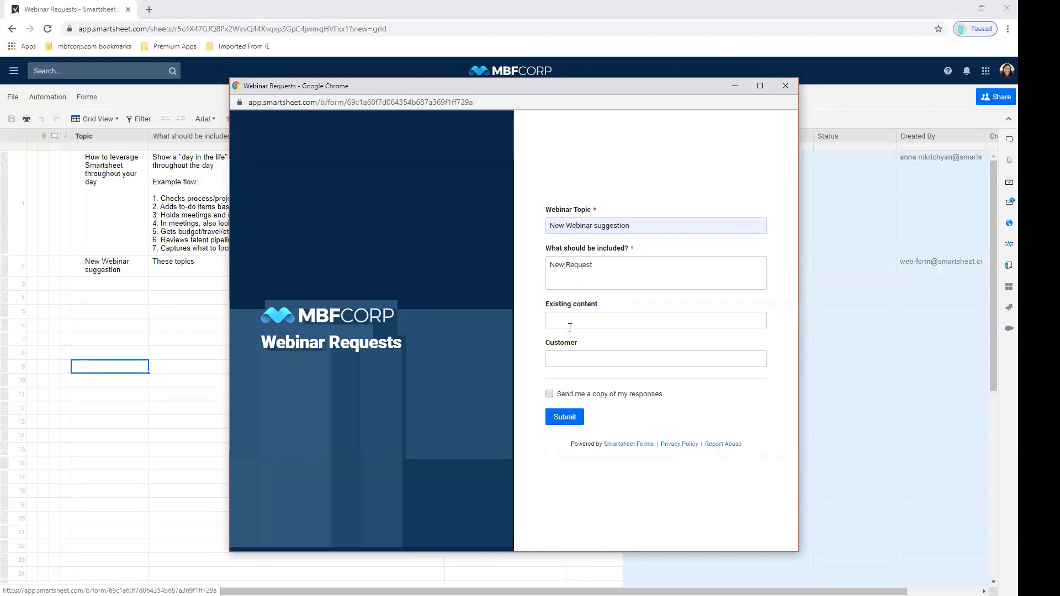
left_click(558, 418)
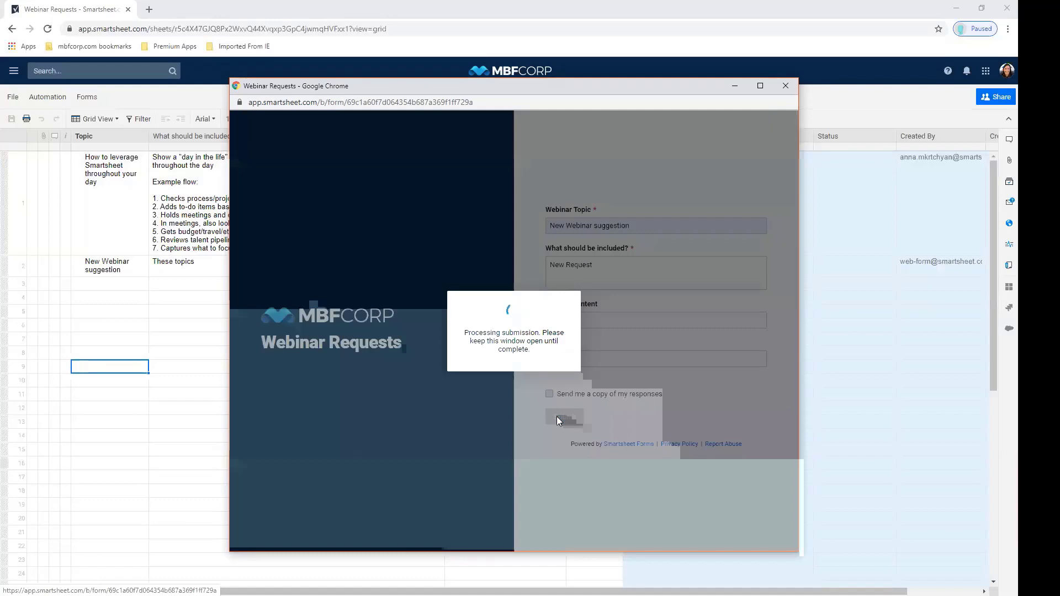
left_click(785, 85)
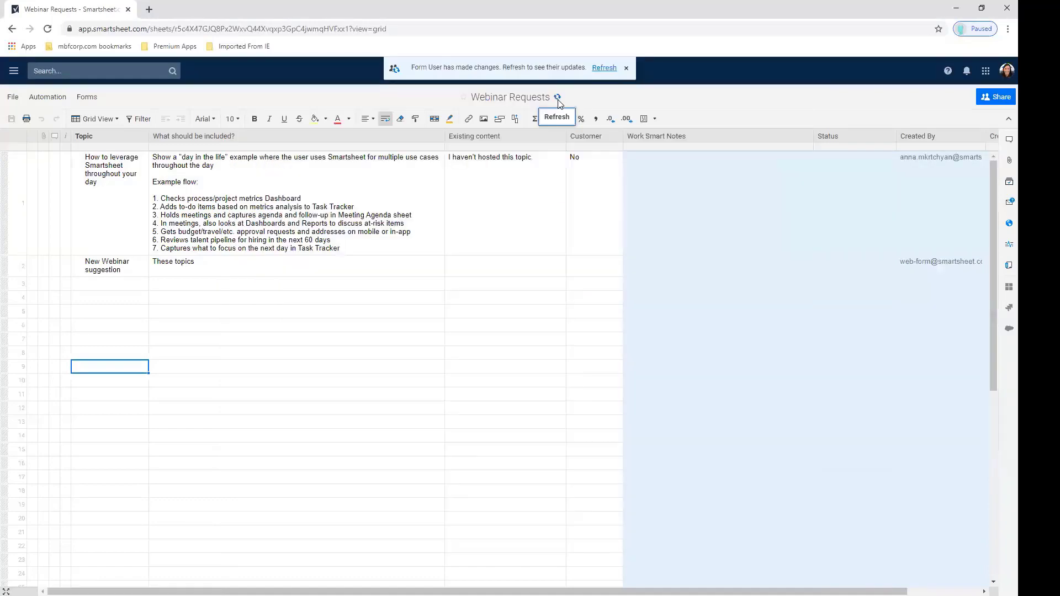
left_click(558, 101)
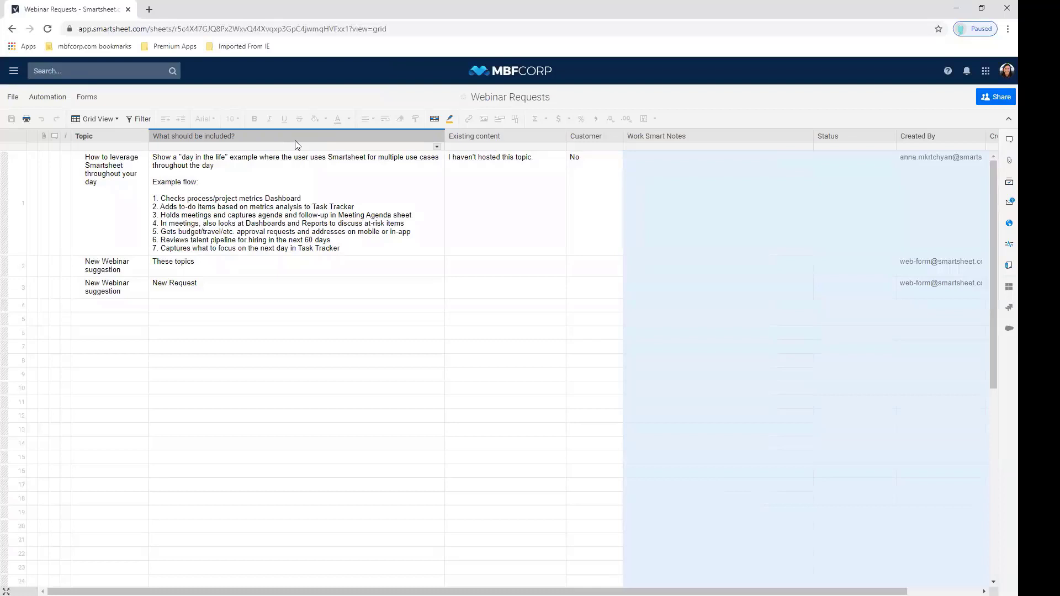
Step: Open the recently used Content Calendar sheet and highlight its Assigned To and Draft Due columns in turn
left_click(13, 71)
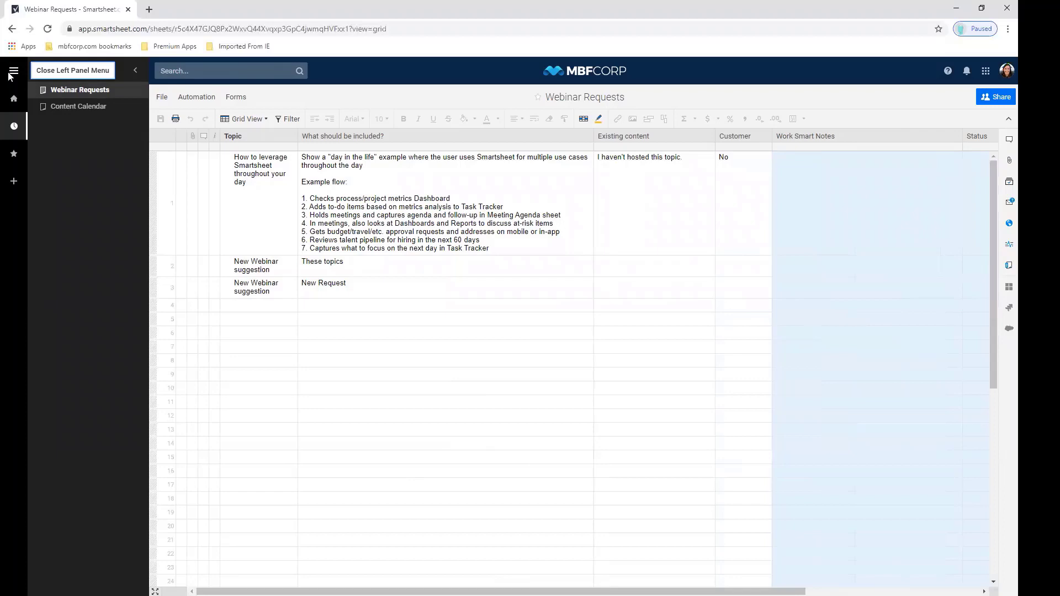
left_click(79, 106)
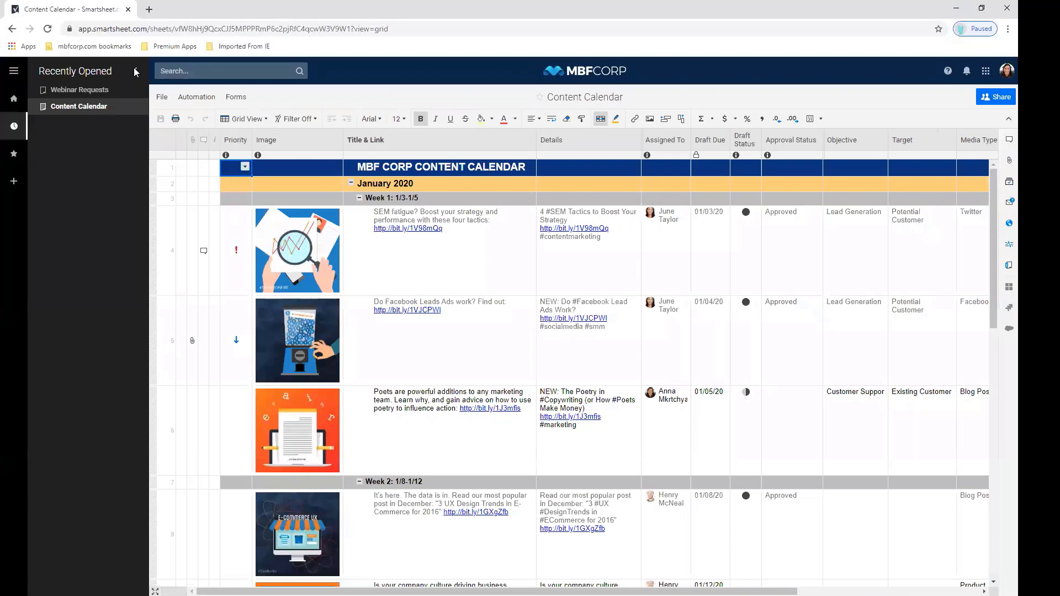
left_click(135, 71)
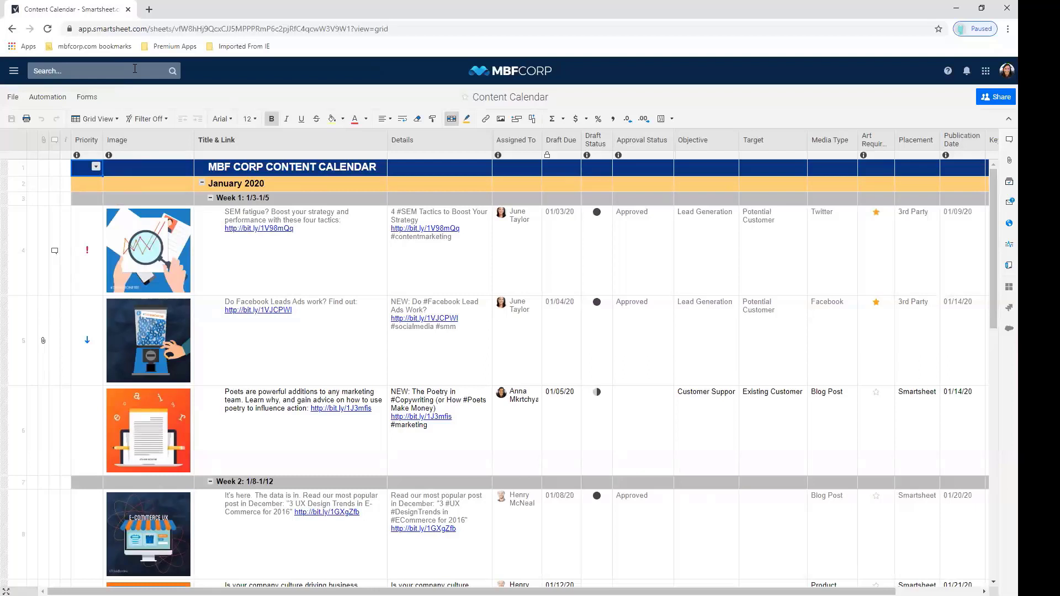
left_click(508, 140)
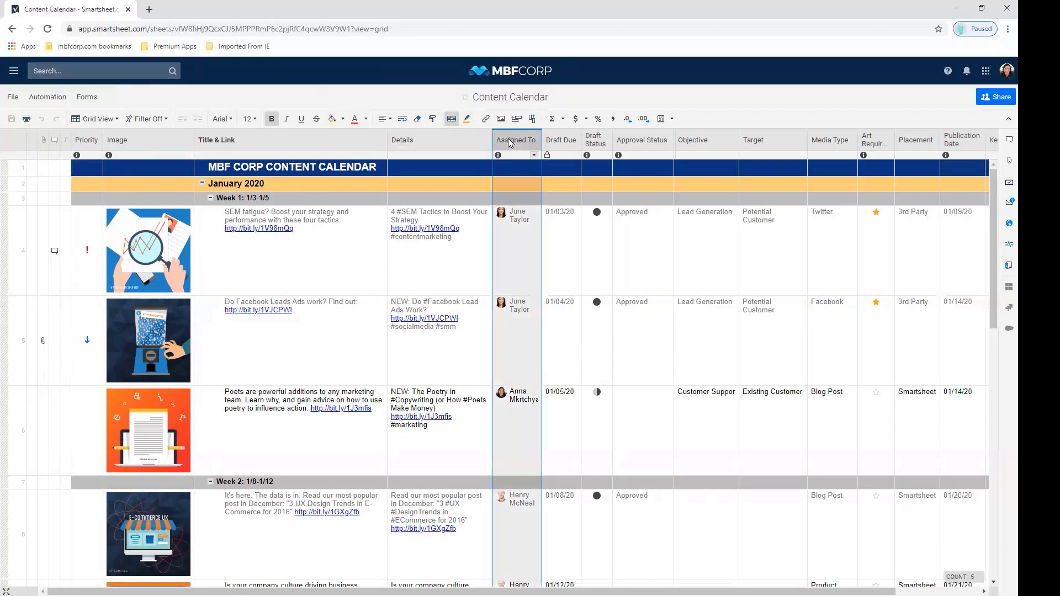
left_click(555, 134)
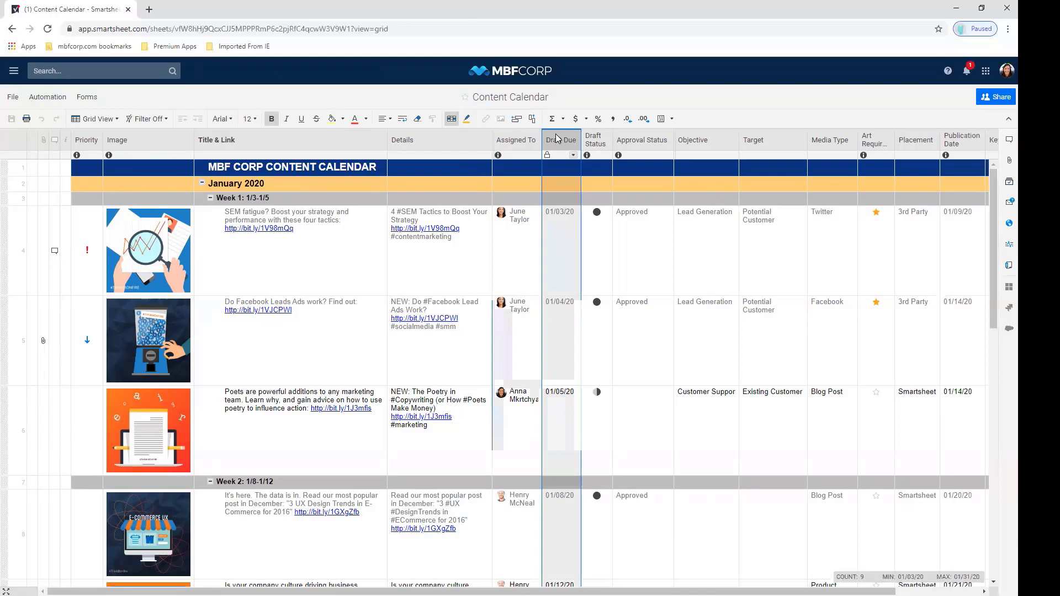
left_click(525, 139)
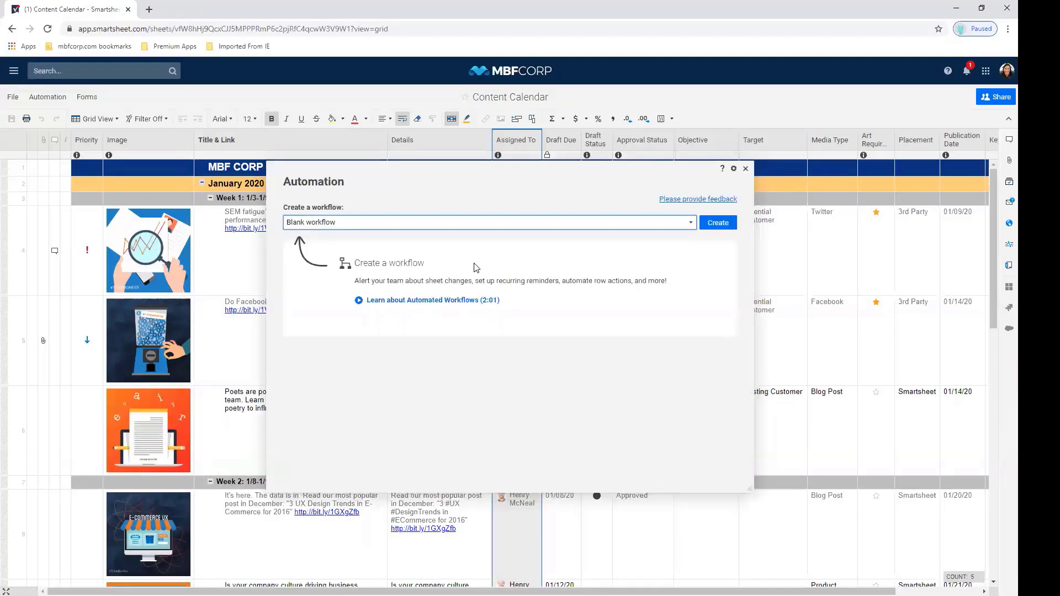
Step: Create a blank automated workflow for the Content Calendar and name it "Weekly Update Request"
left_click(713, 226)
type("W")
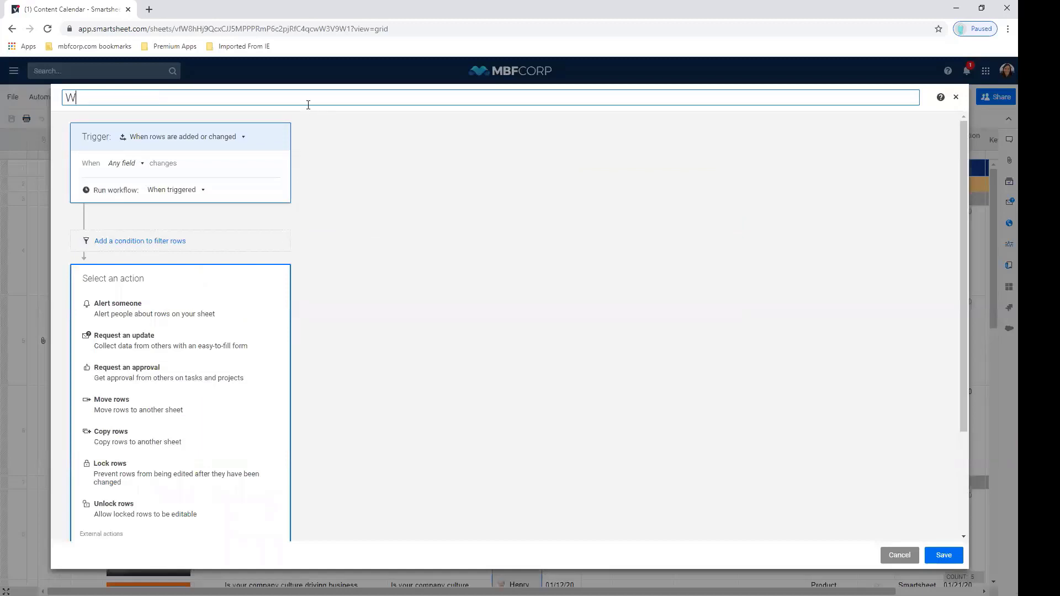
type("eekly Update Request")
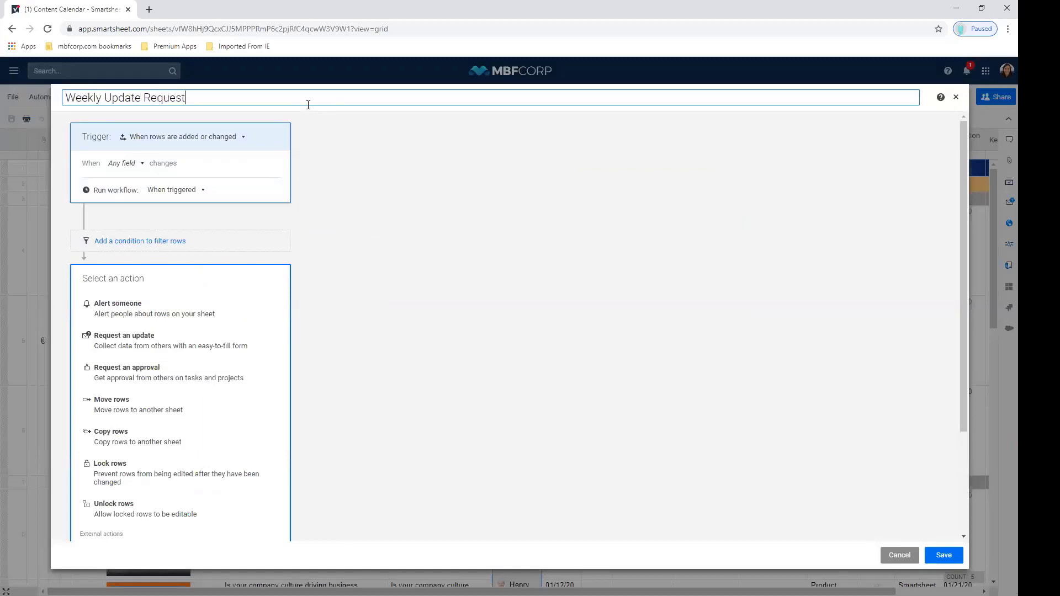
Step: Set the trigger to when a date is reached, with a custom recurrence of every 1 week on Monday only
left_click(223, 144)
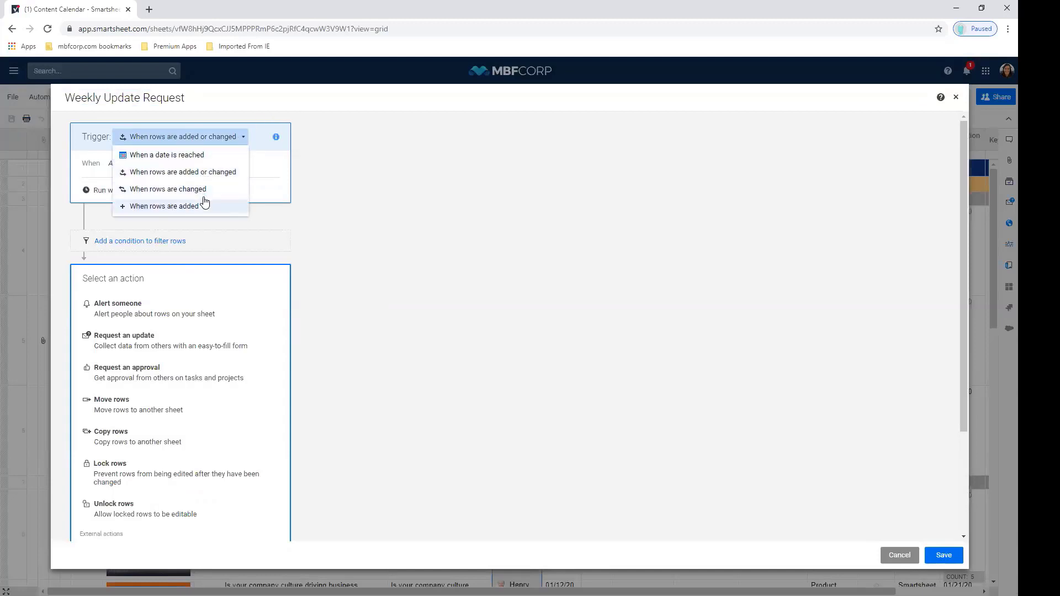
left_click(166, 155)
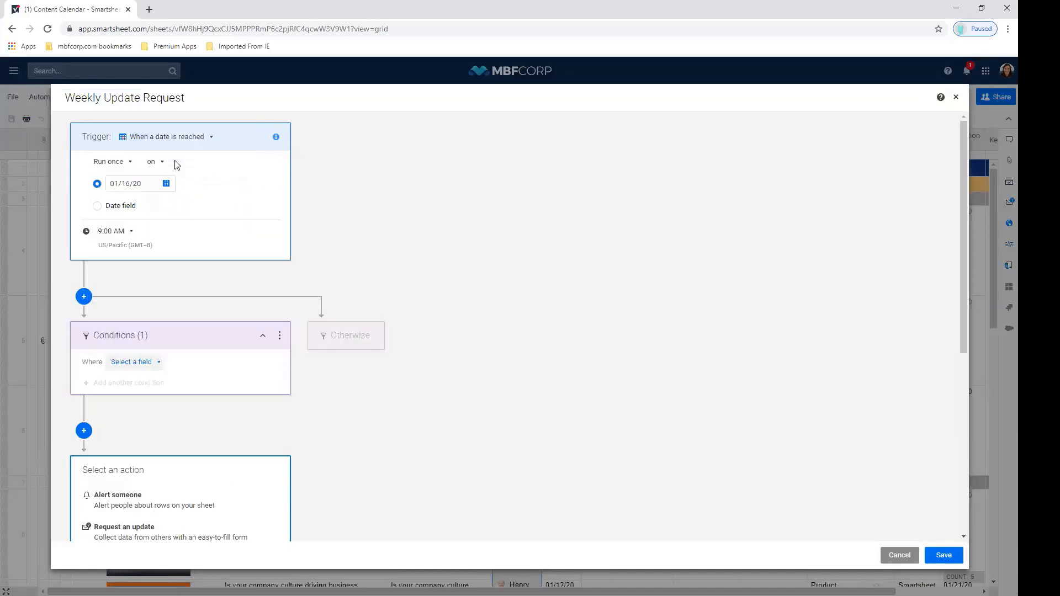
left_click(122, 162)
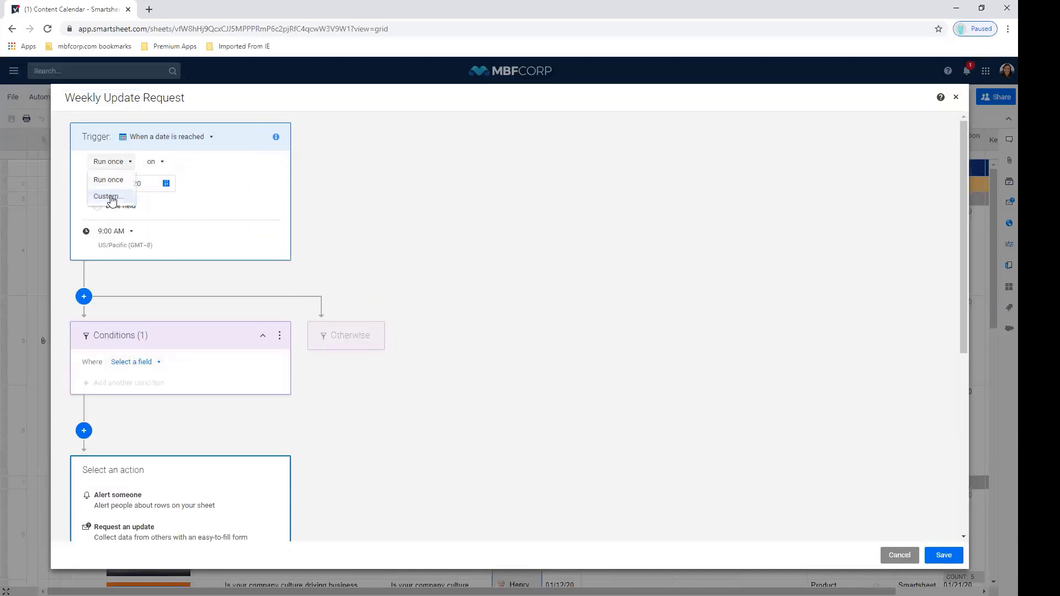
left_click(110, 196)
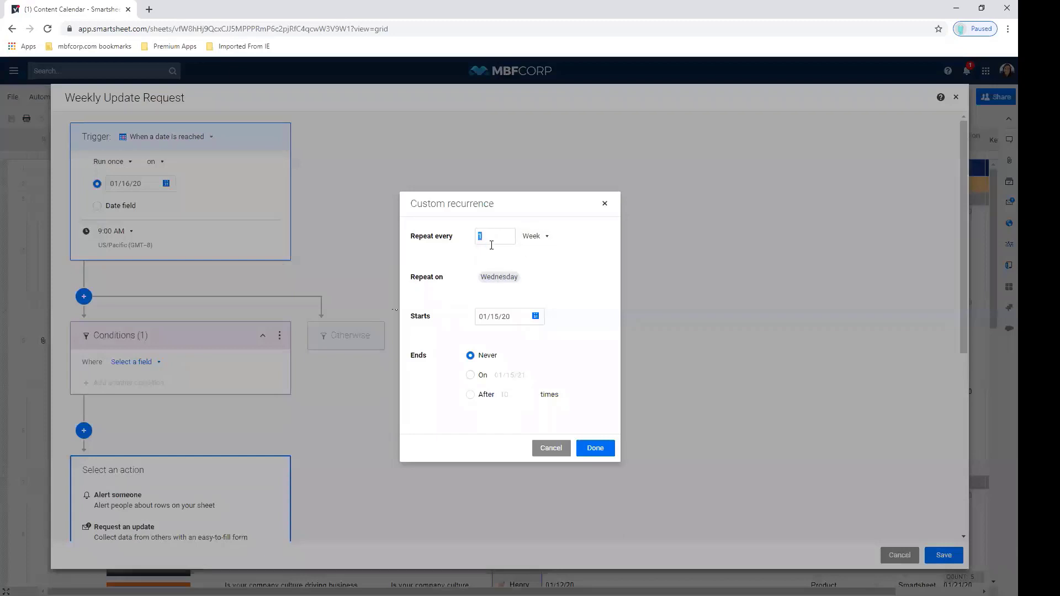
left_click(500, 277)
left_click(506, 296)
left_click(498, 329)
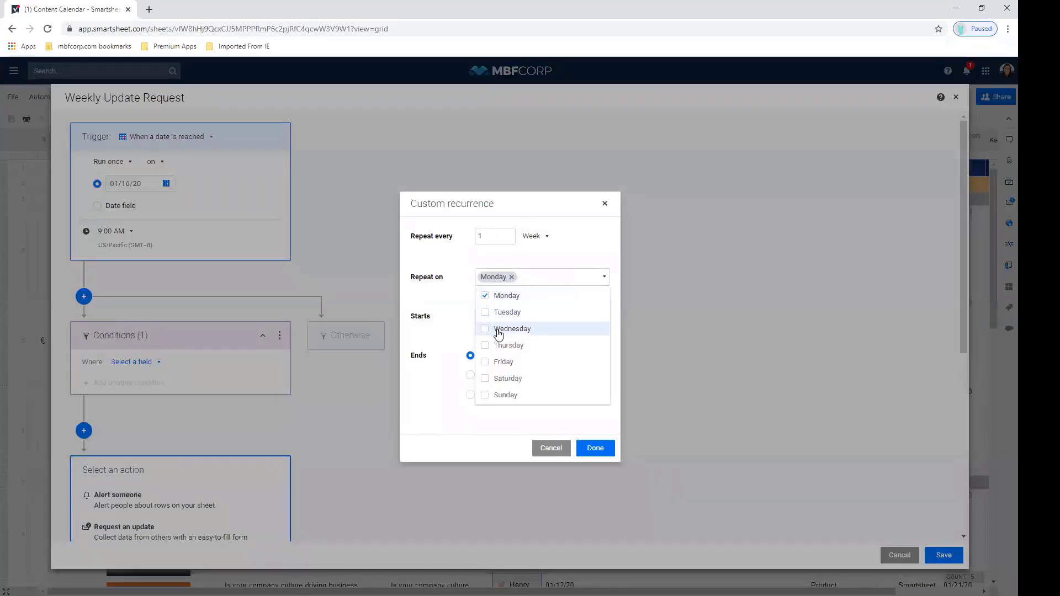
left_click(504, 261)
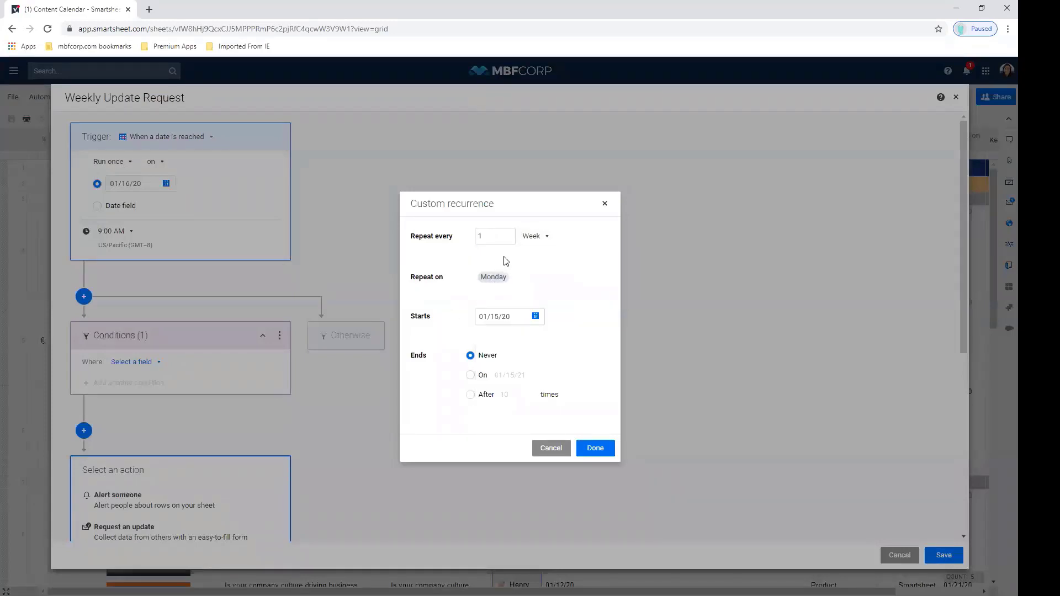
left_click(595, 449)
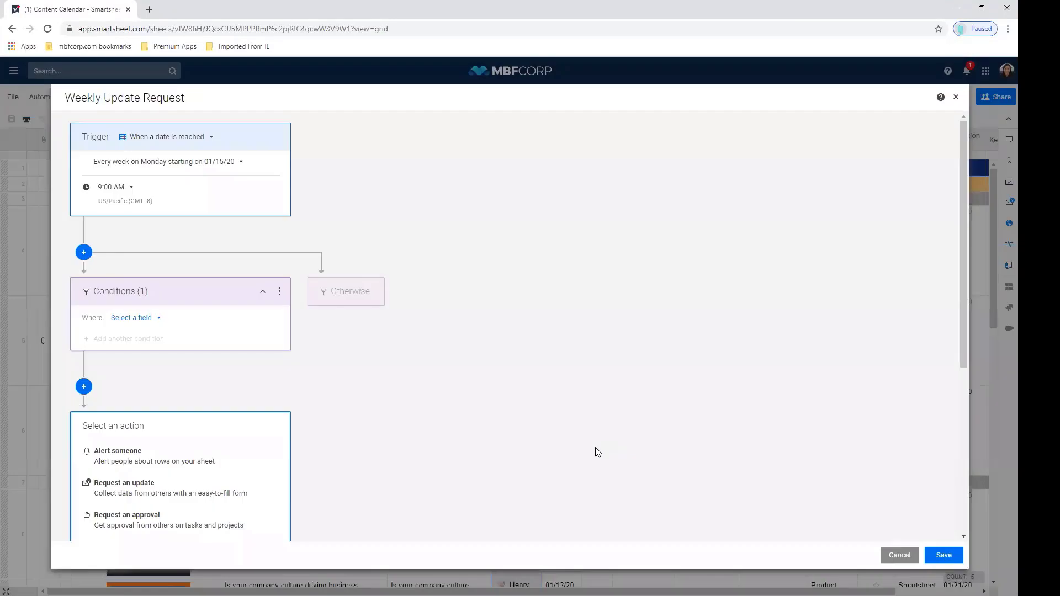
Step: Set the weekly trigger's run time to 6:00 AM
left_click(124, 187)
scroll(140, 210, "up", 3)
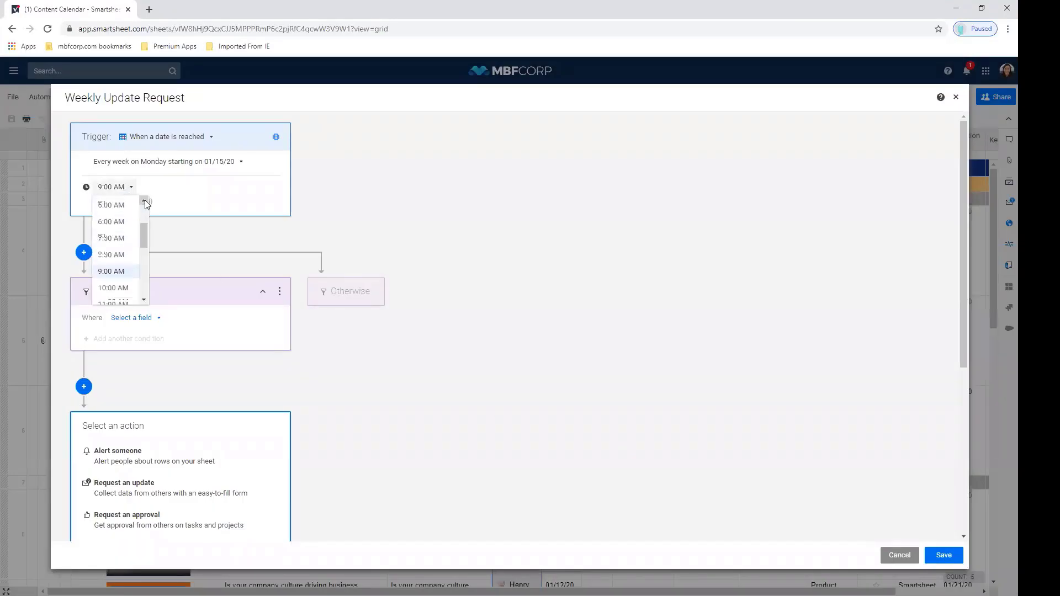
left_click(117, 218)
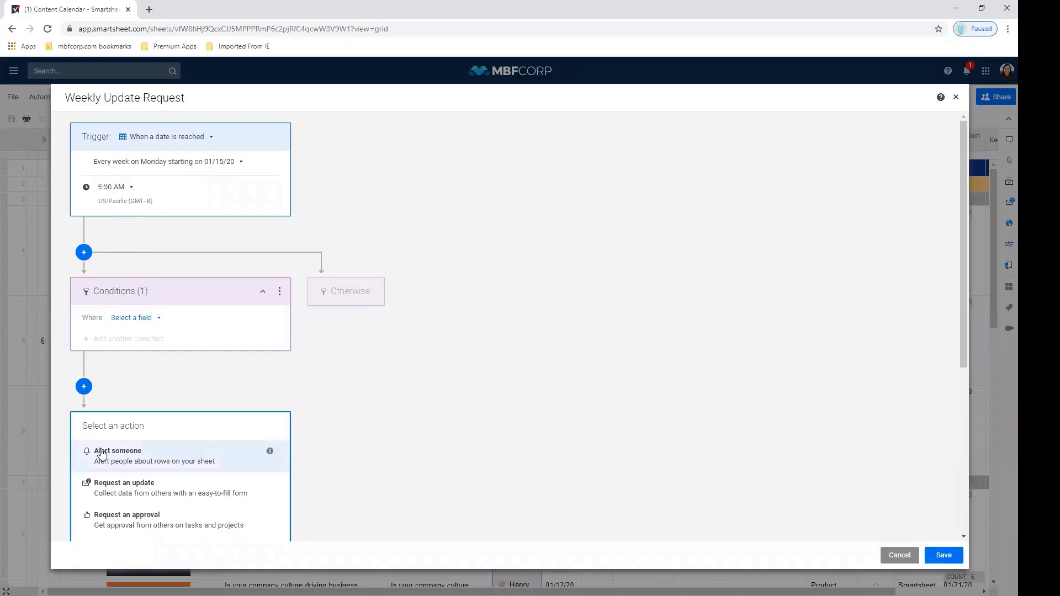
Step: Add a request-an-update action sent to the contacts in the Assigned To field
left_click(172, 499)
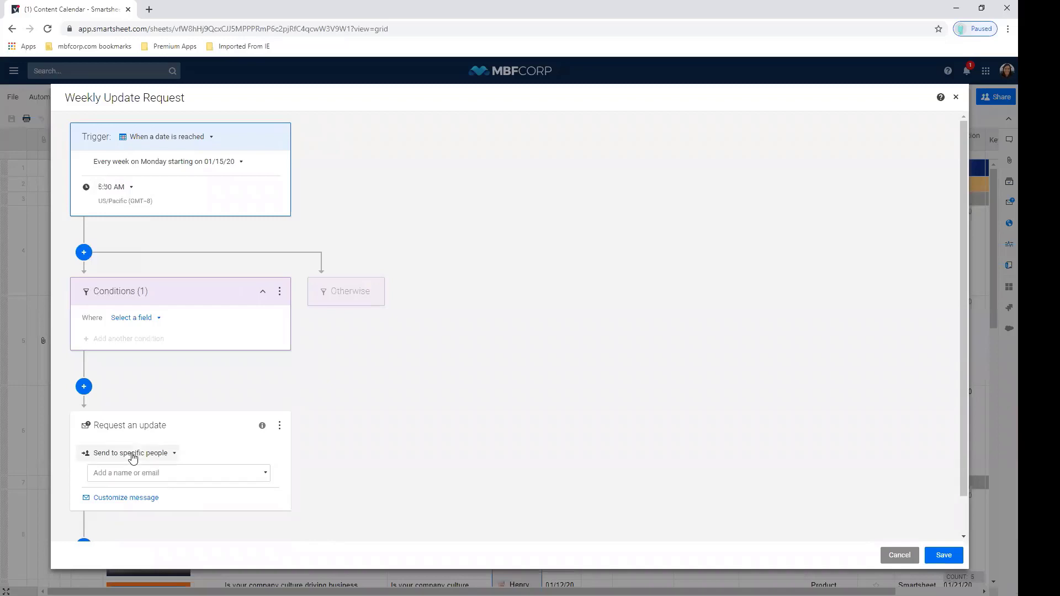
left_click(131, 454)
left_click(143, 489)
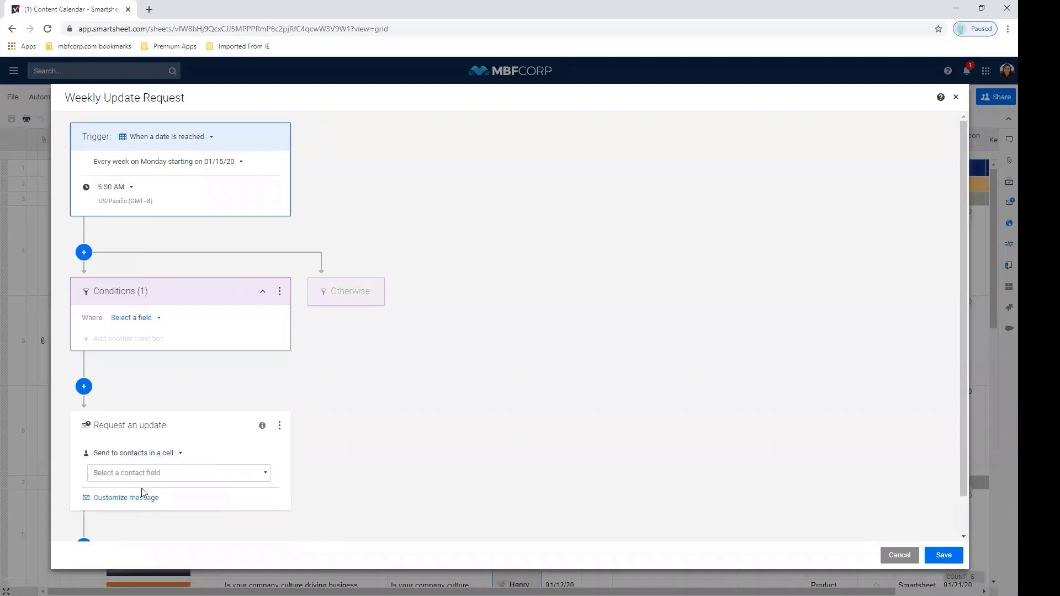
left_click(140, 478)
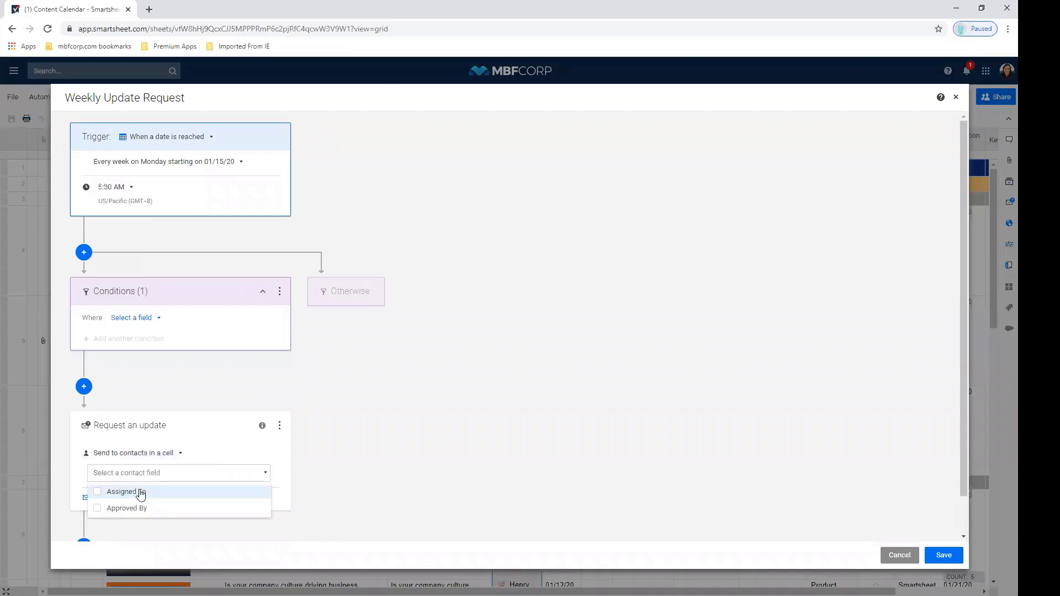
left_click(141, 493)
left_click(378, 479)
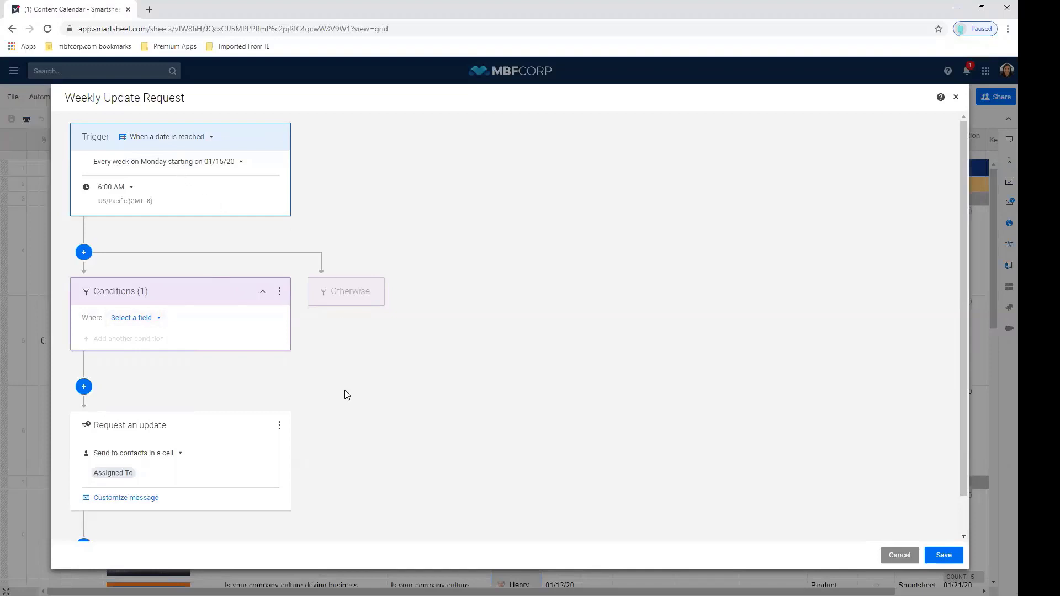
Step: Add the condition that Draft Due is in the next 30 days to the update request, and save the workflow
left_click(135, 318)
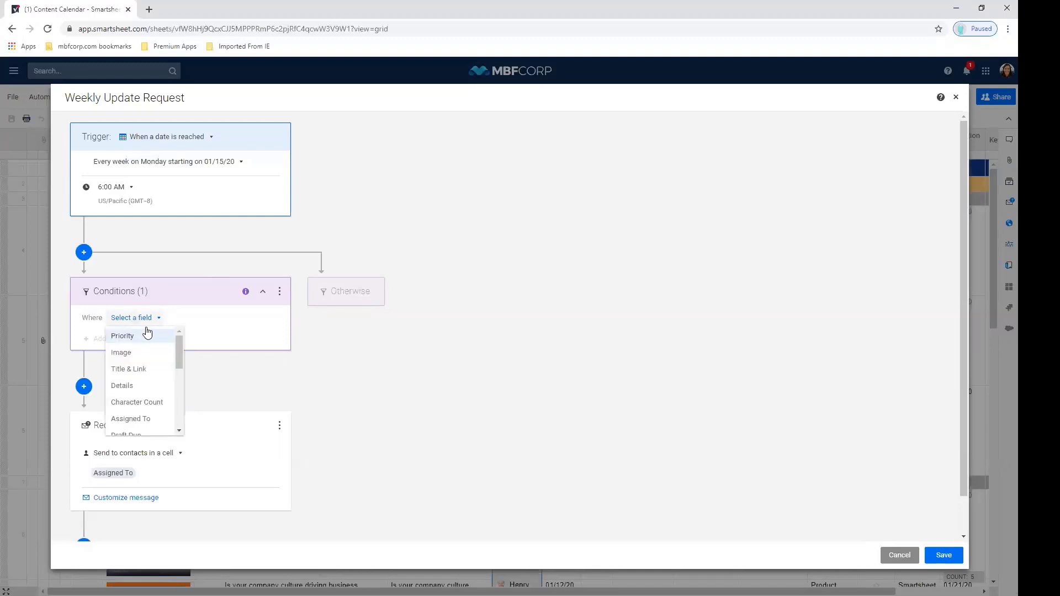
left_click_drag(181, 355, 181, 363)
left_click(148, 410)
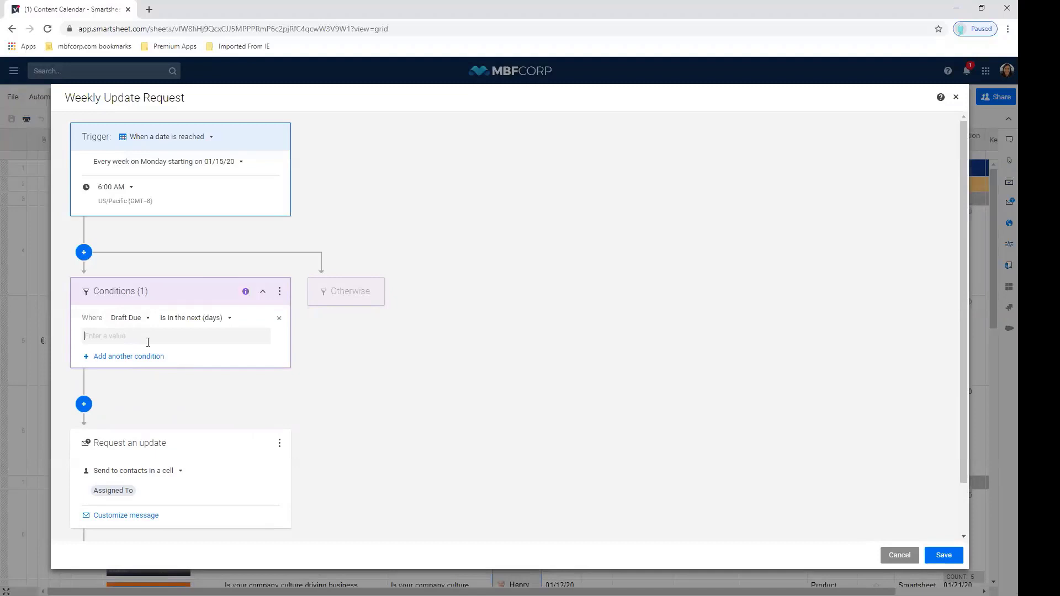
type("30")
left_click(297, 372)
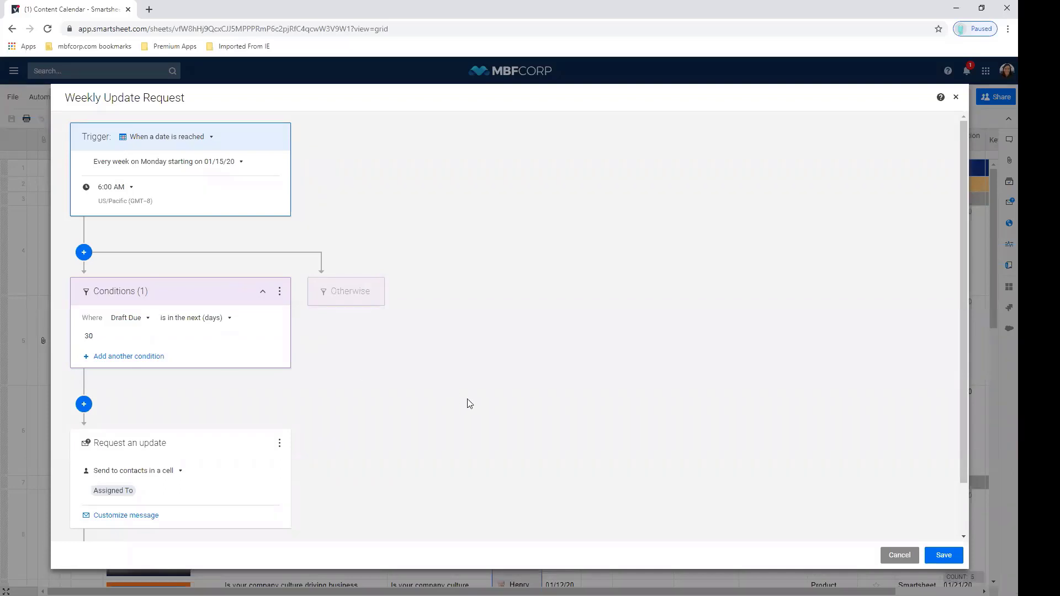
left_click(931, 555)
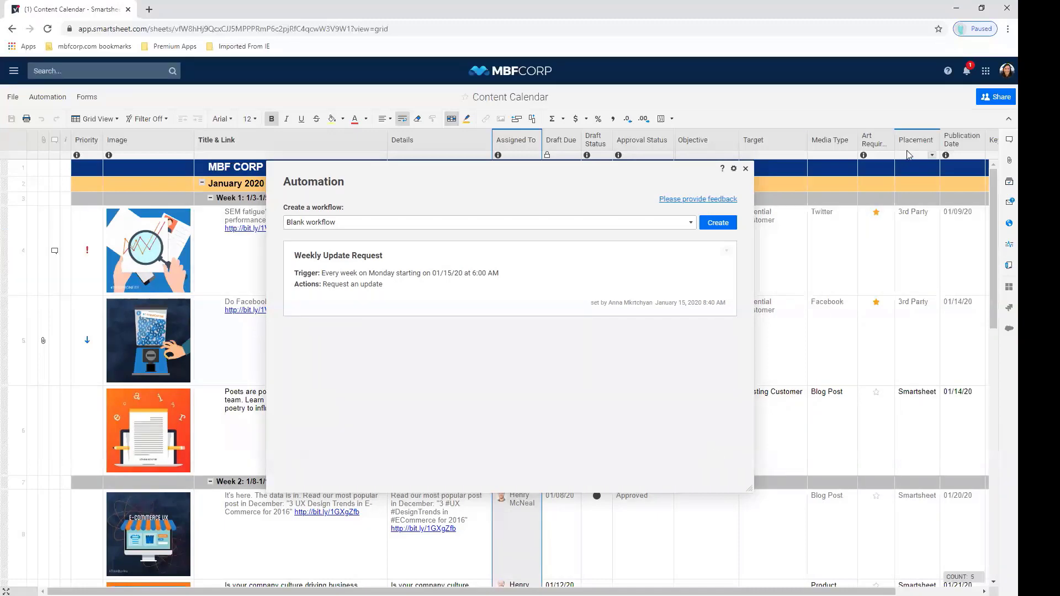
Step: View the notification about changes to Webinar Requests in the notification centre, and close the notifications
left_click(970, 72)
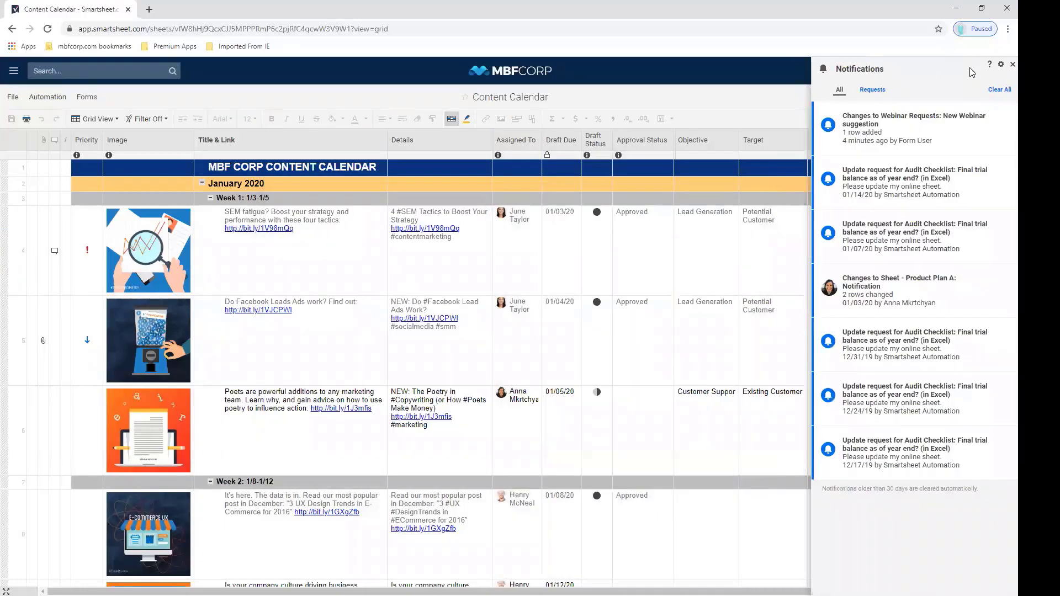
left_click(938, 122)
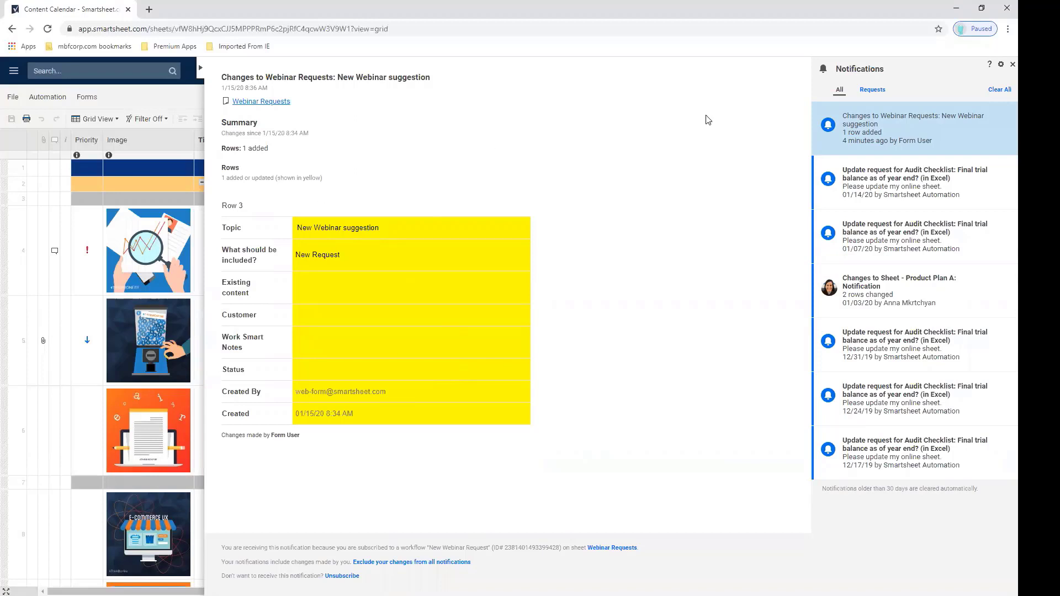
left_click(1013, 67)
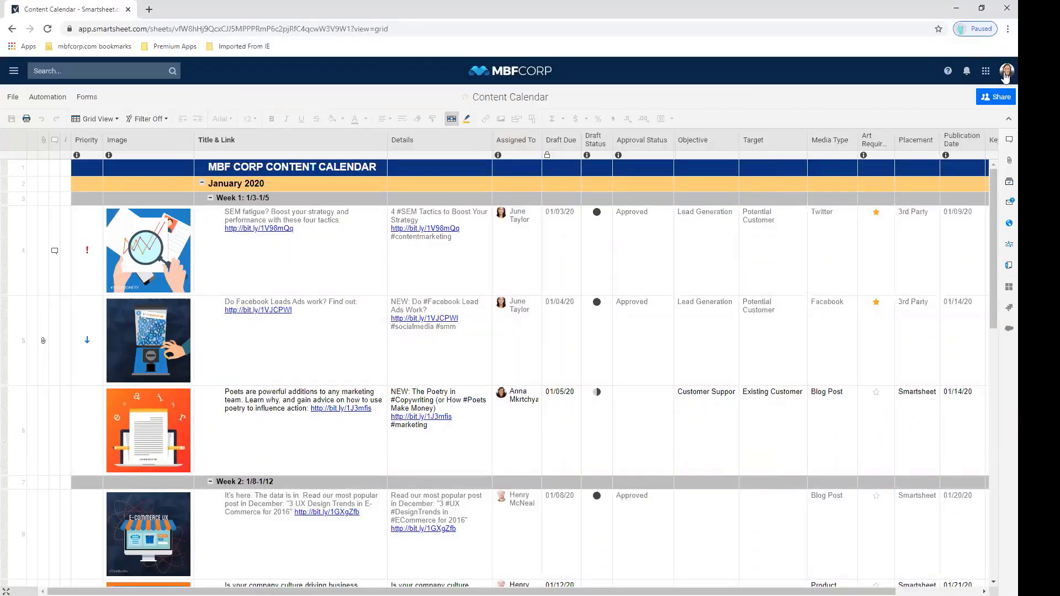
Step: Open the notification preferences in the account's personal settings
left_click(1006, 70)
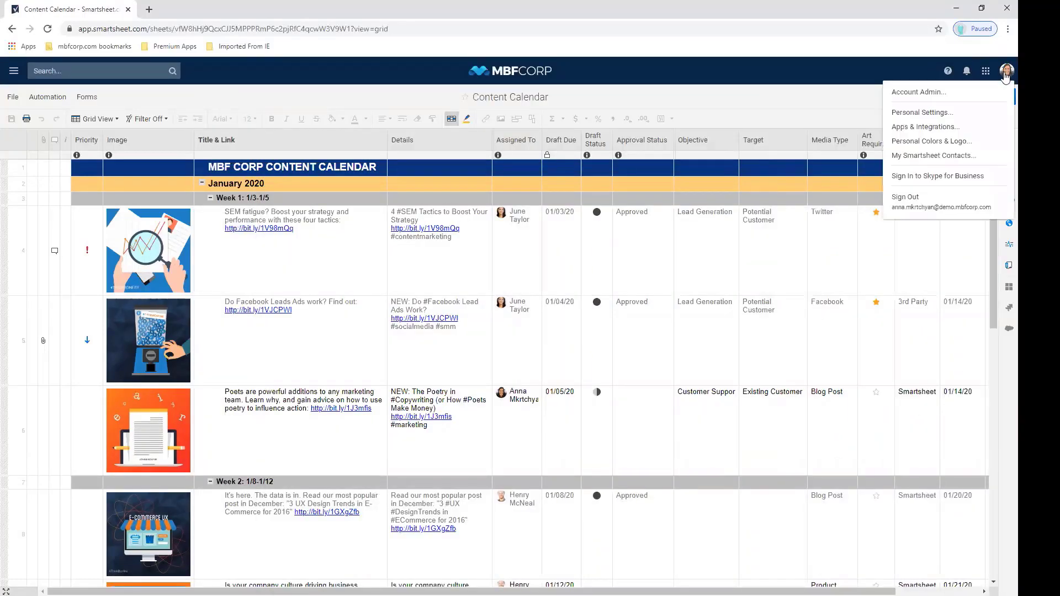
left_click(932, 114)
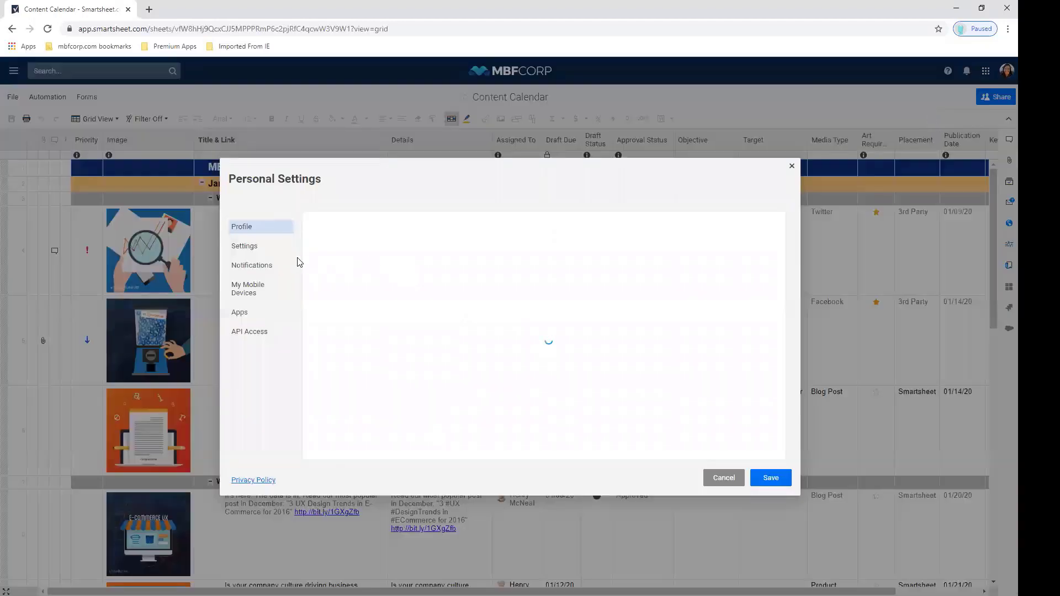
left_click(274, 264)
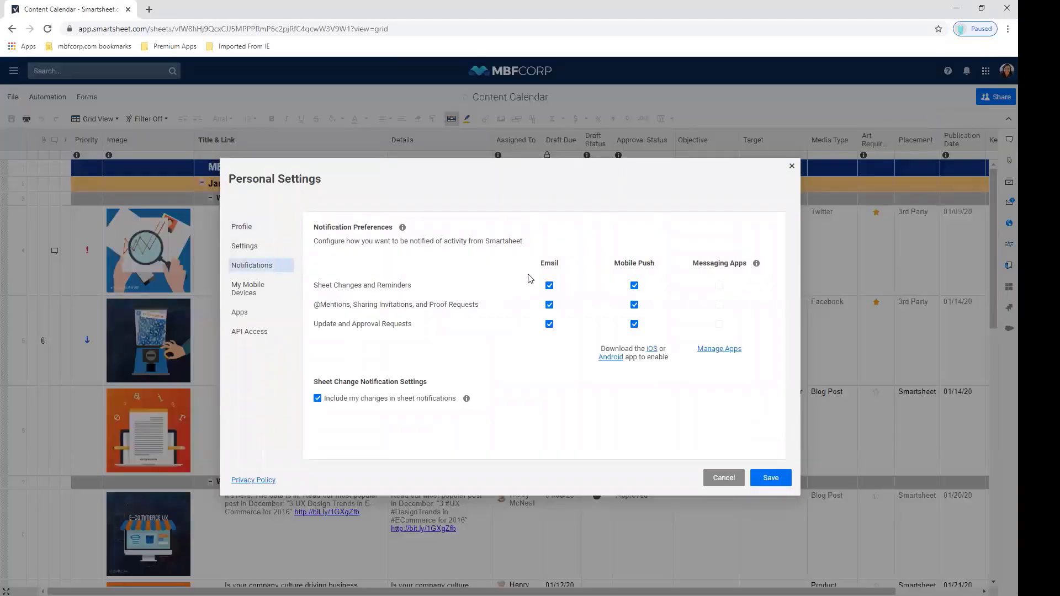